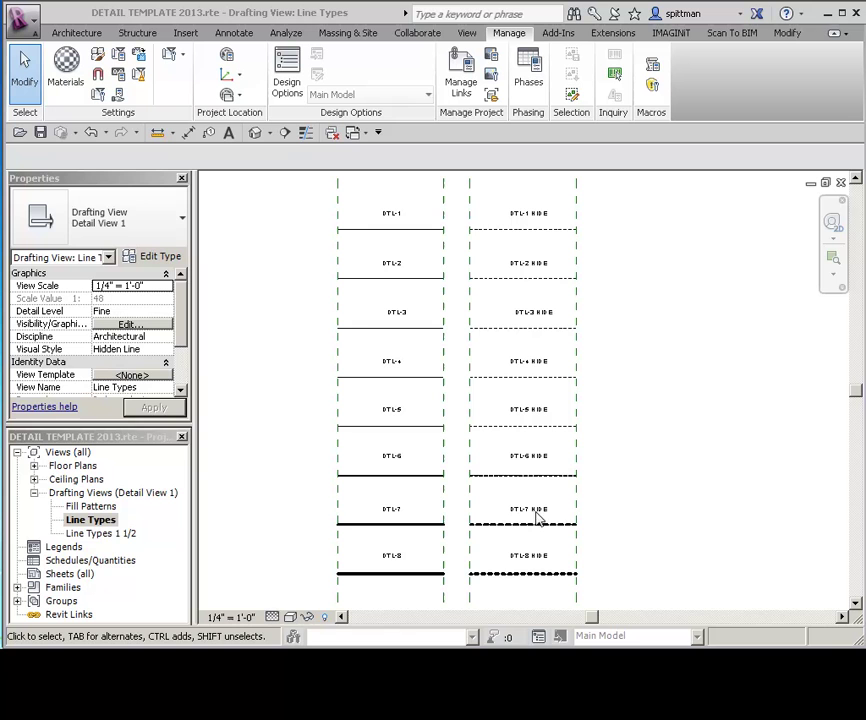
Open and pan the template's Fill Patterns legend, then minimize Revit to reveal the AutoCAD drawing.
double_click(88, 507)
scroll(538, 516, down, 1)
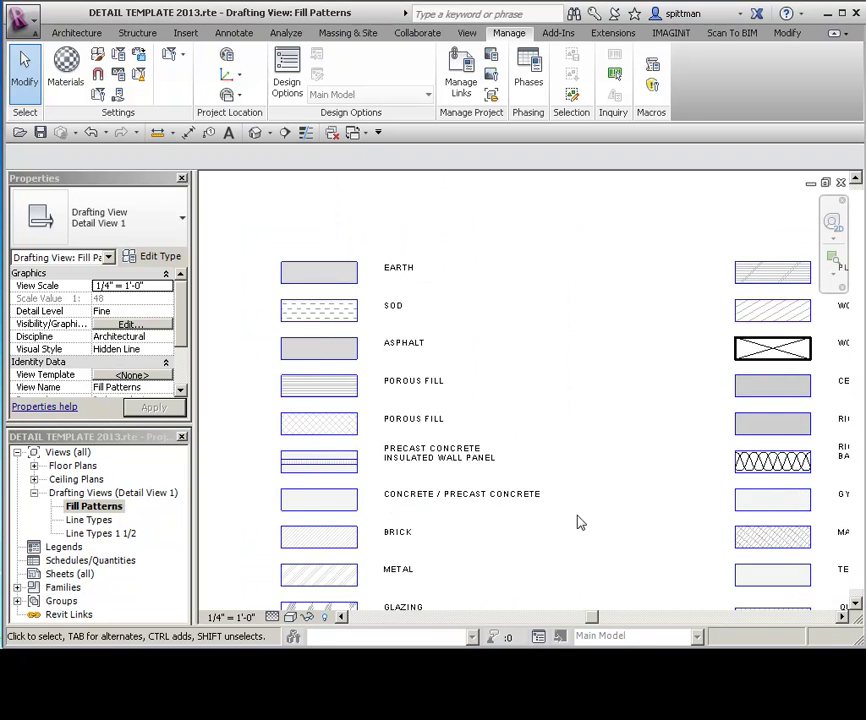
middle_drag(585, 539, 508, 443)
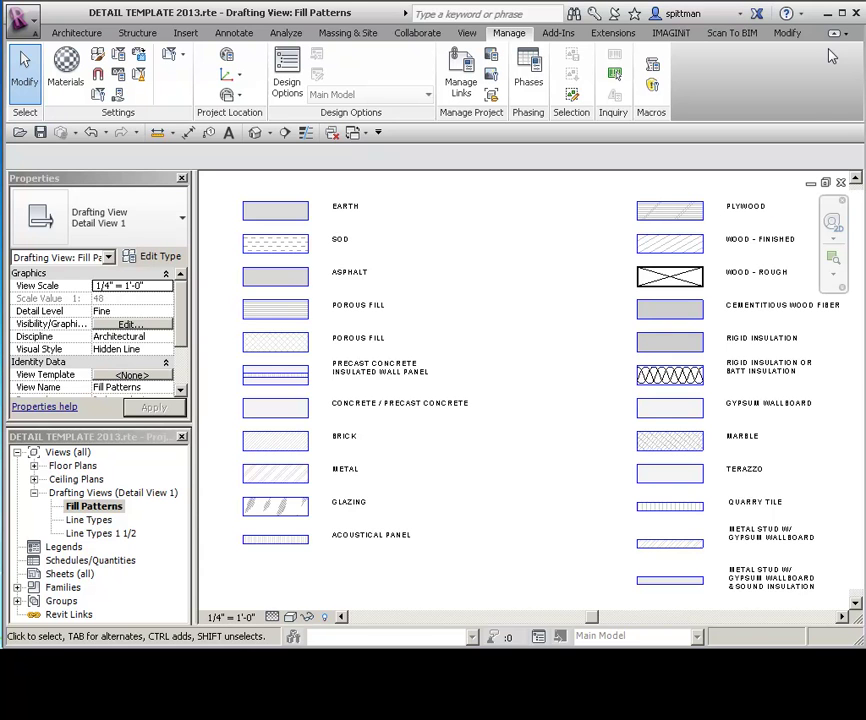
click(828, 13)
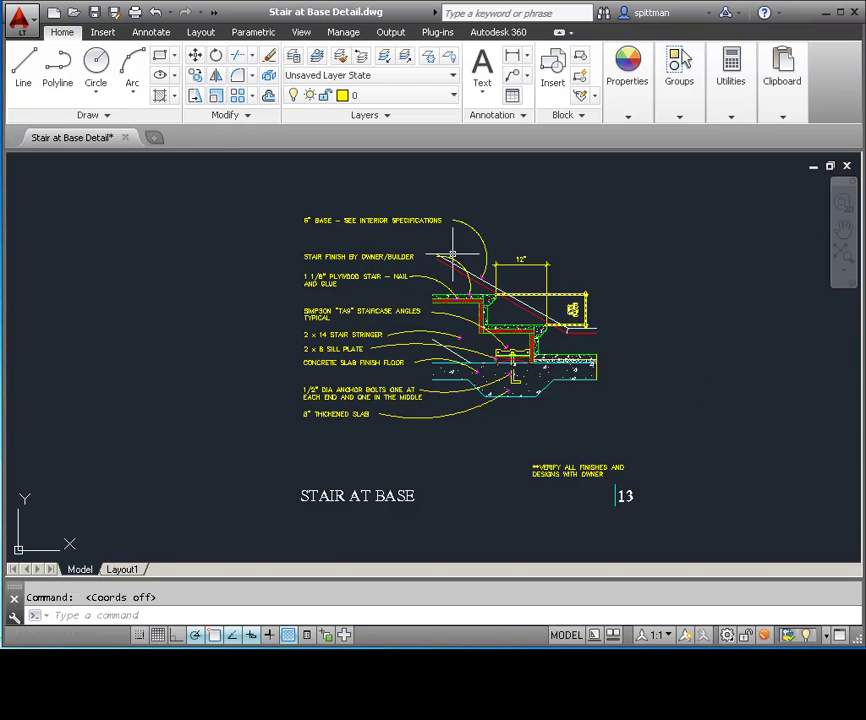
Window-select the whole Stair at Base detail in AutoCAD LT, then clear the selection.
click(244, 192)
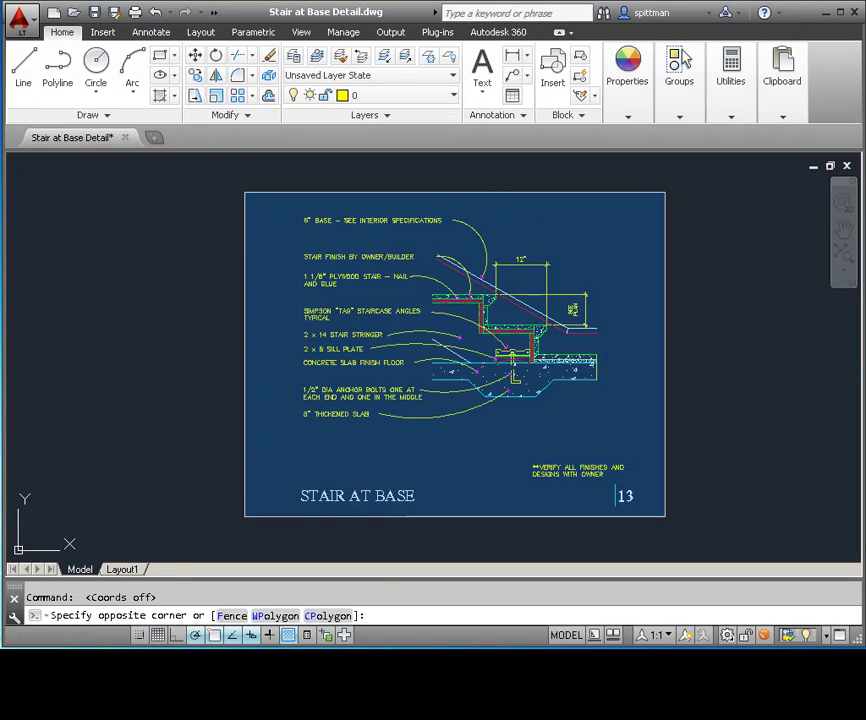
click(665, 515)
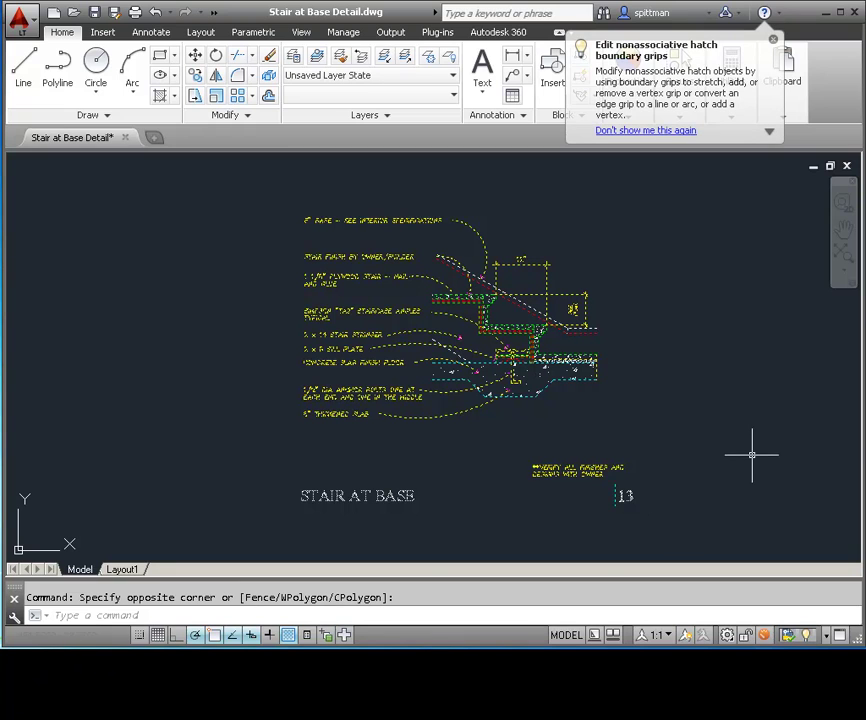
click(736, 424)
click(700, 427)
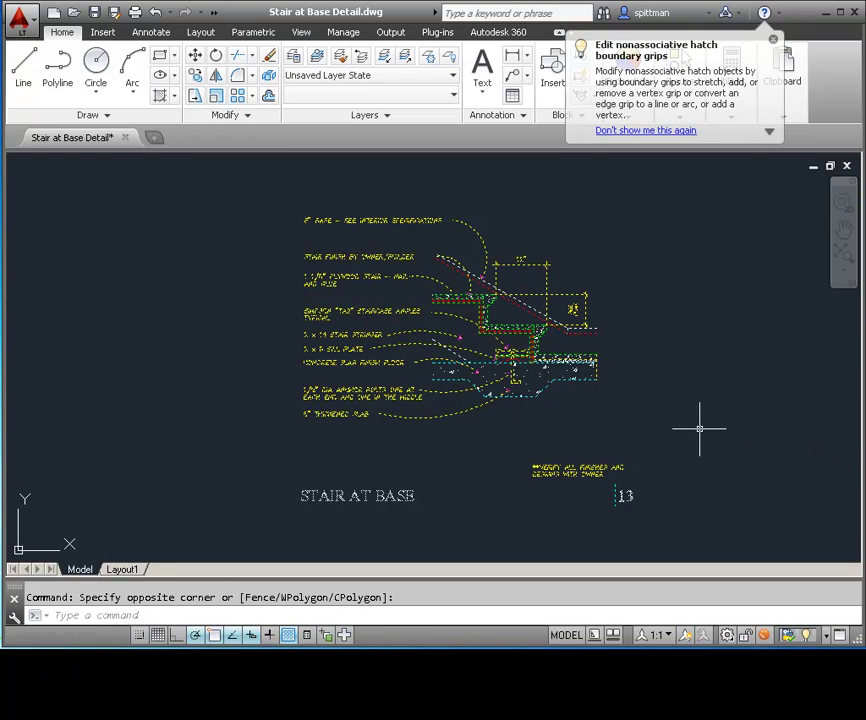
key(Escape)
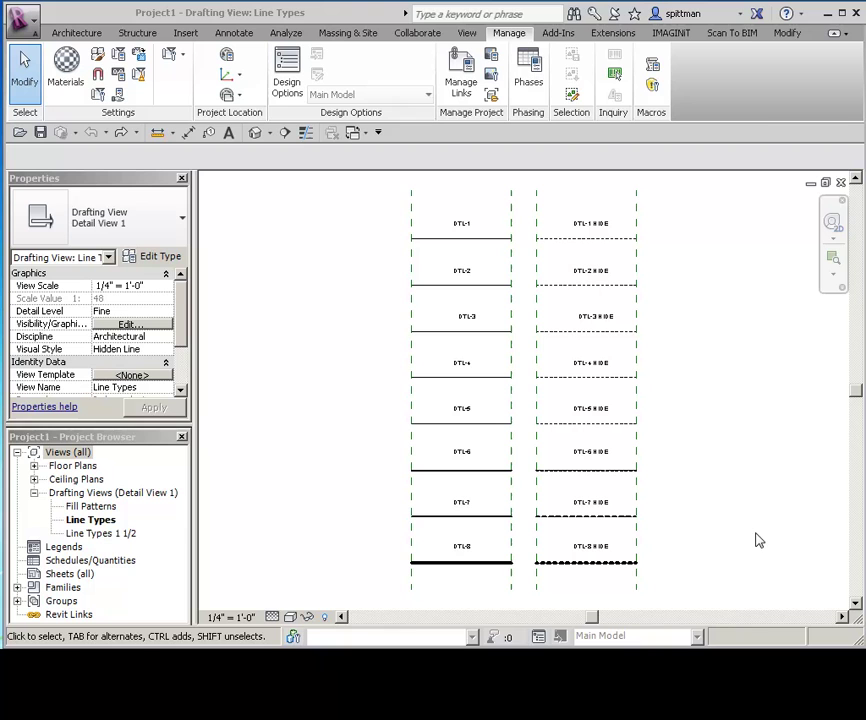
Add a drafting view named 'STAIR BASE DETAIL' at 1 1/2" = 1'-0" scale.
click(468, 33)
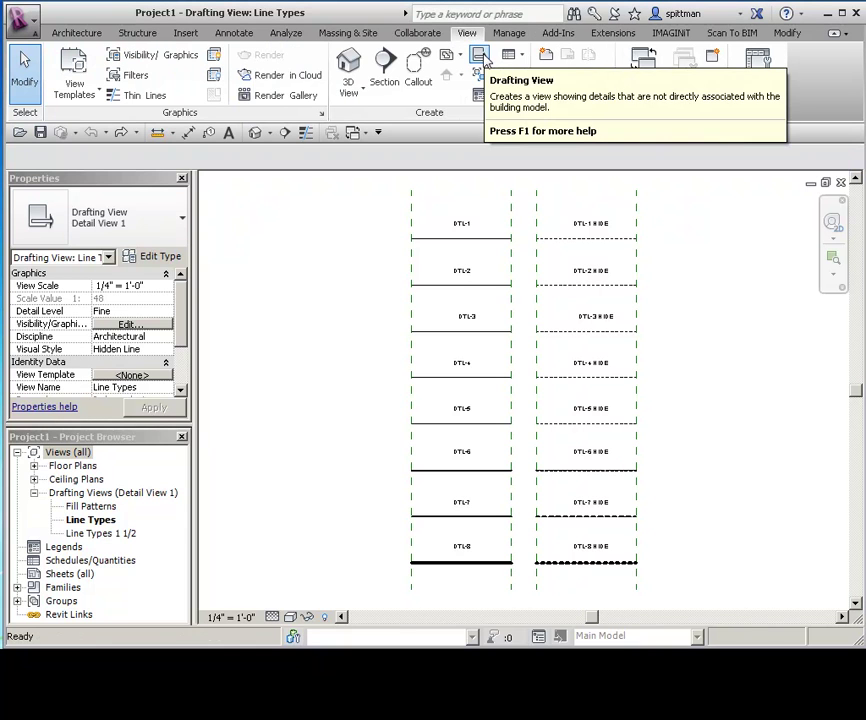
click(481, 58)
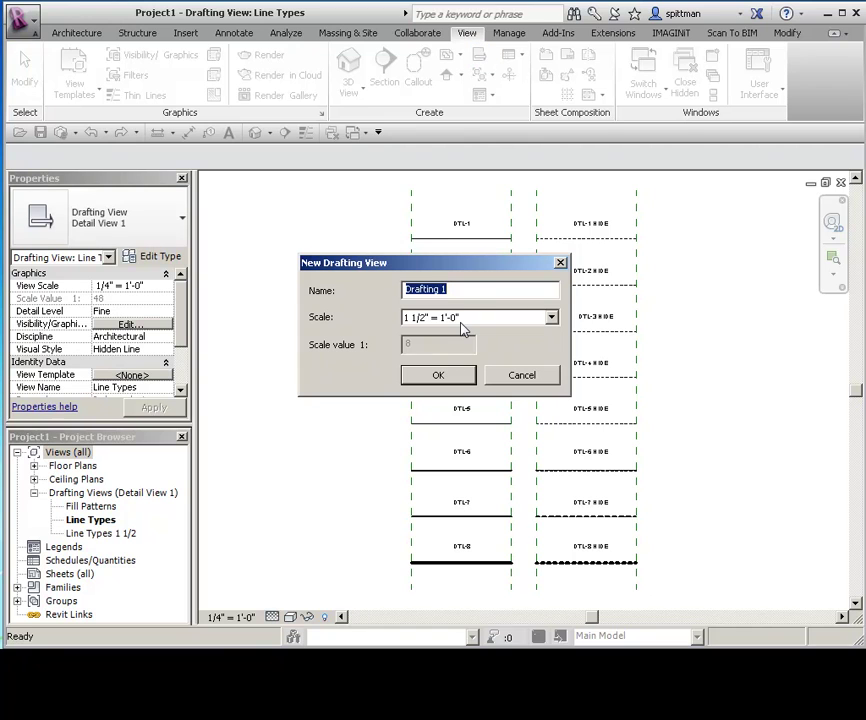
text(STAIR BASE D)
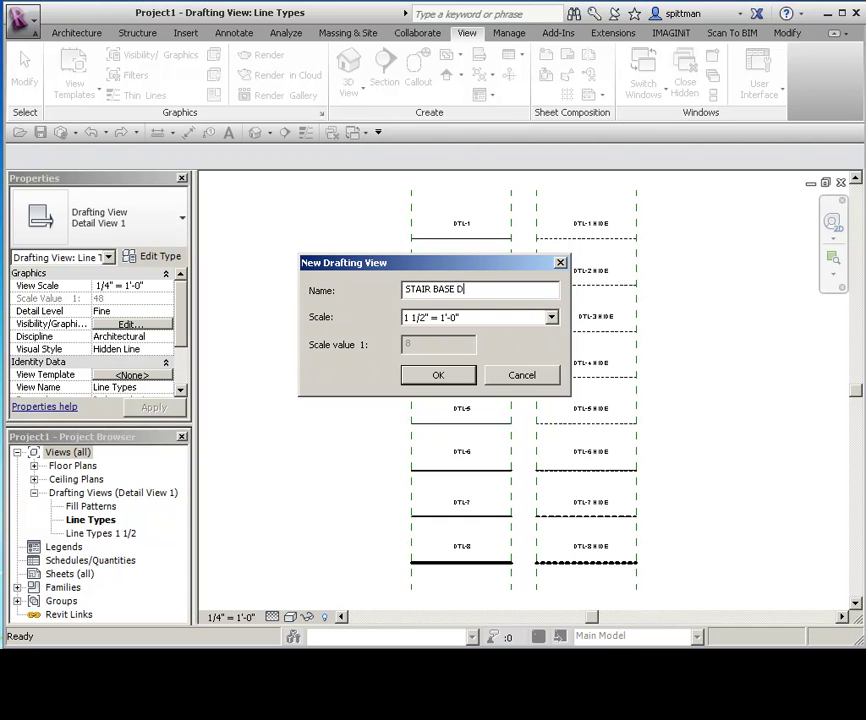
text(ETAIL)
click(437, 378)
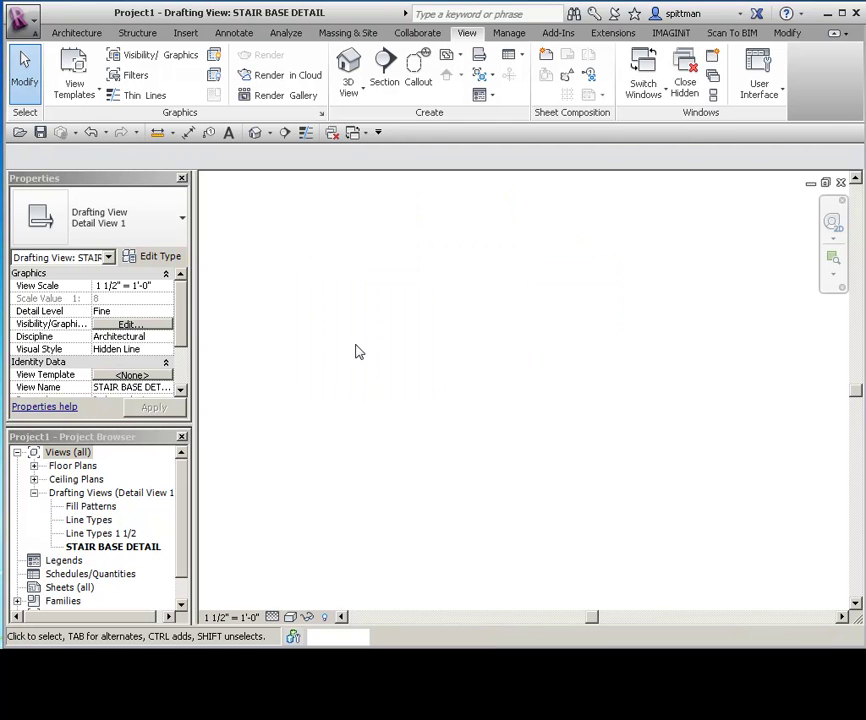
Import Stair at Base Detail.dwg into the view with Colors left on Preserve.
click(187, 33)
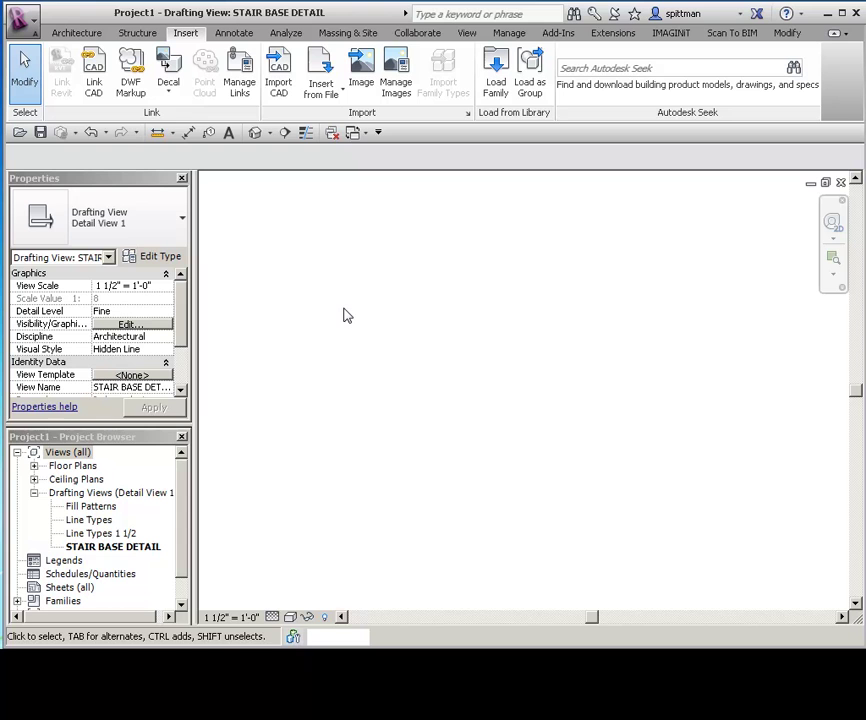
click(281, 90)
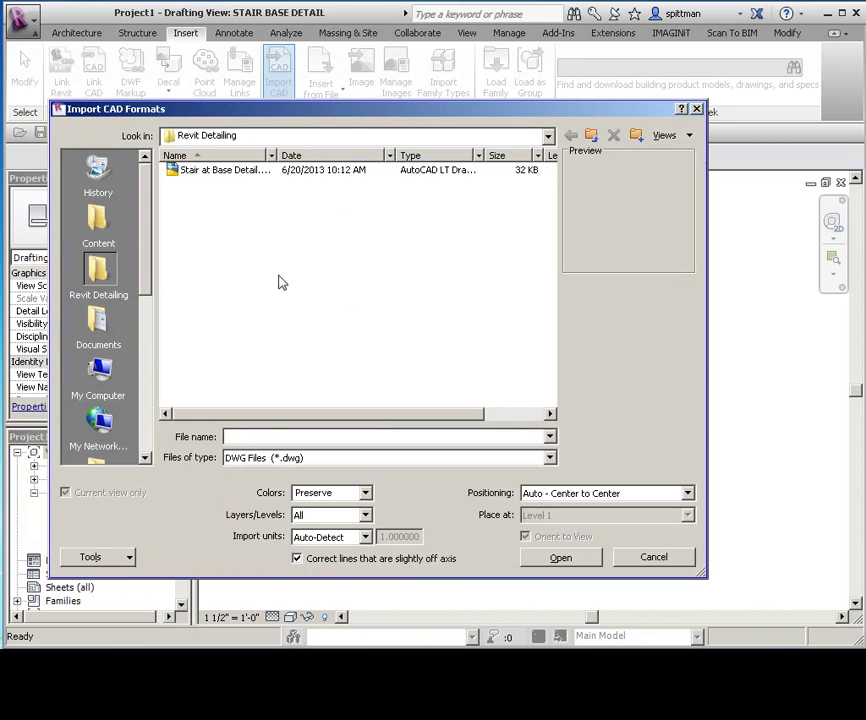
click(193, 170)
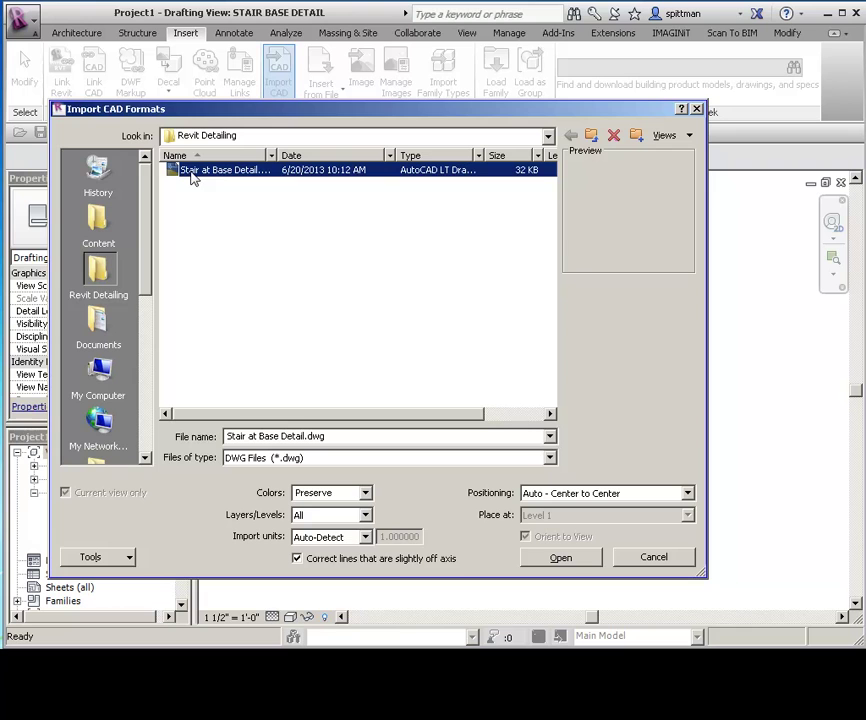
click(365, 493)
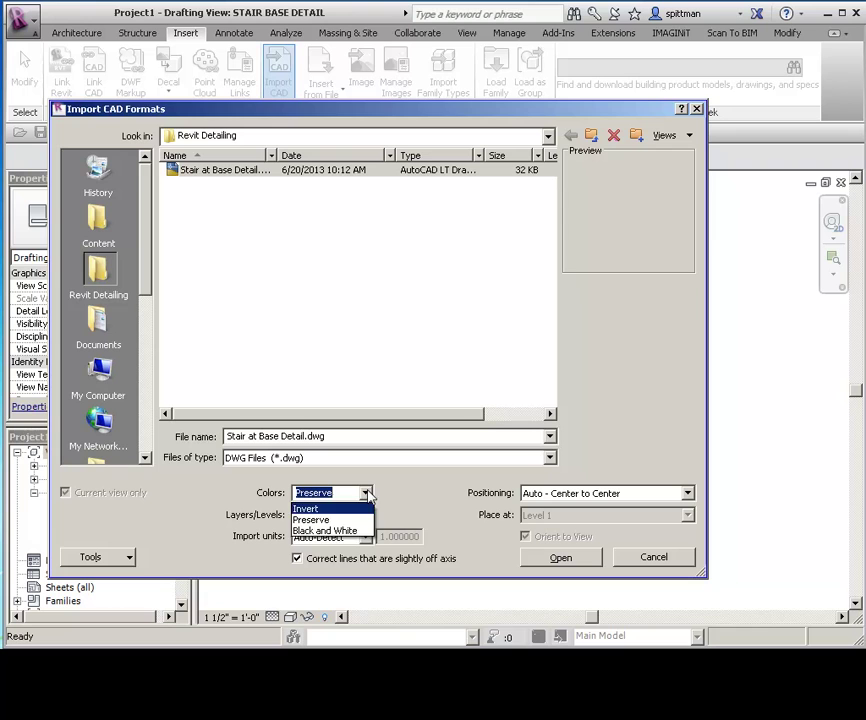
click(367, 495)
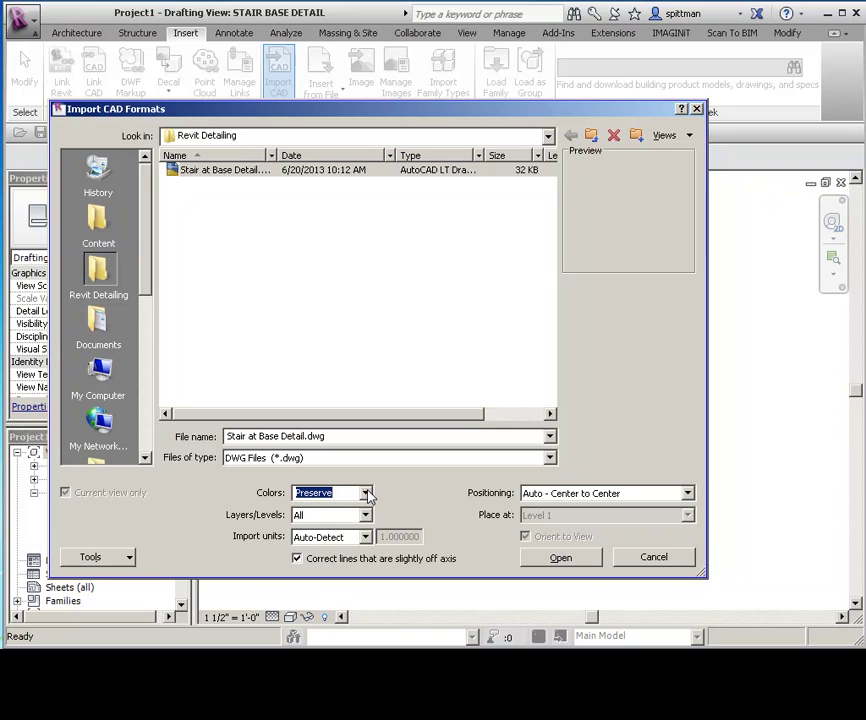
click(560, 560)
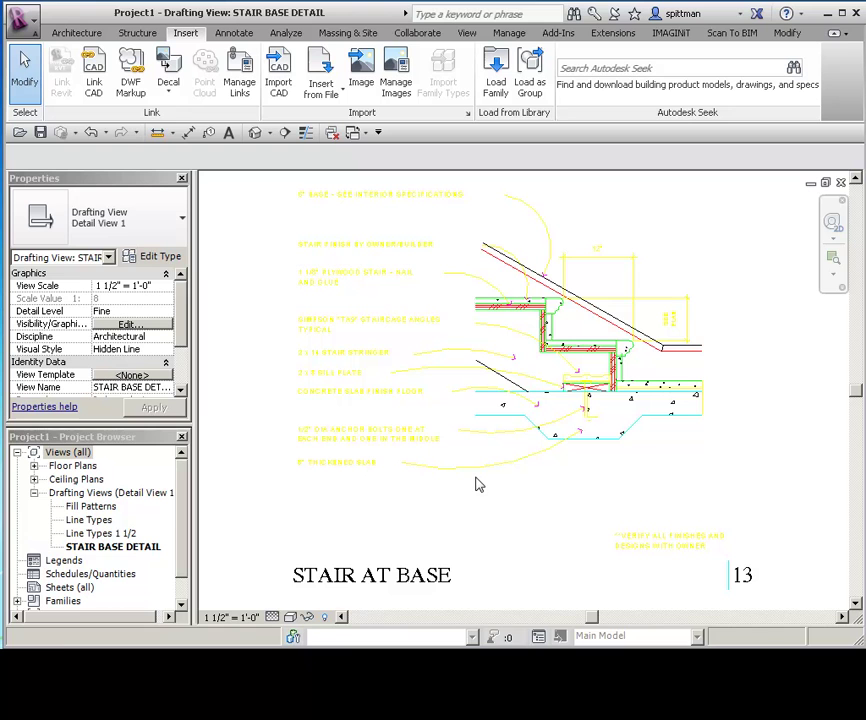
Copy the imported stair detail and place the copy horizontally to its right.
scroll(505, 464, down, 4)
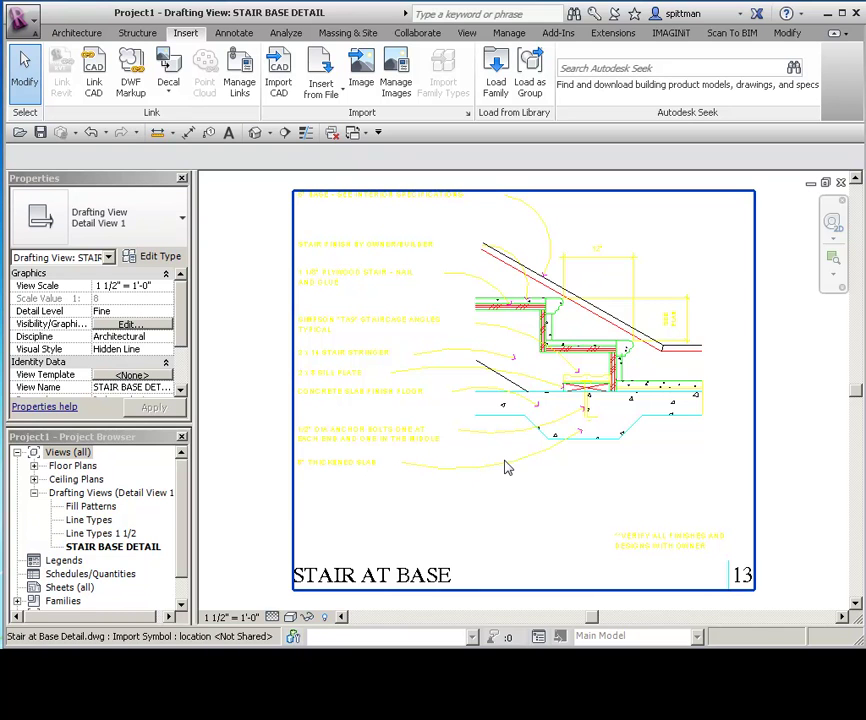
middle_drag(529, 477, 441, 464)
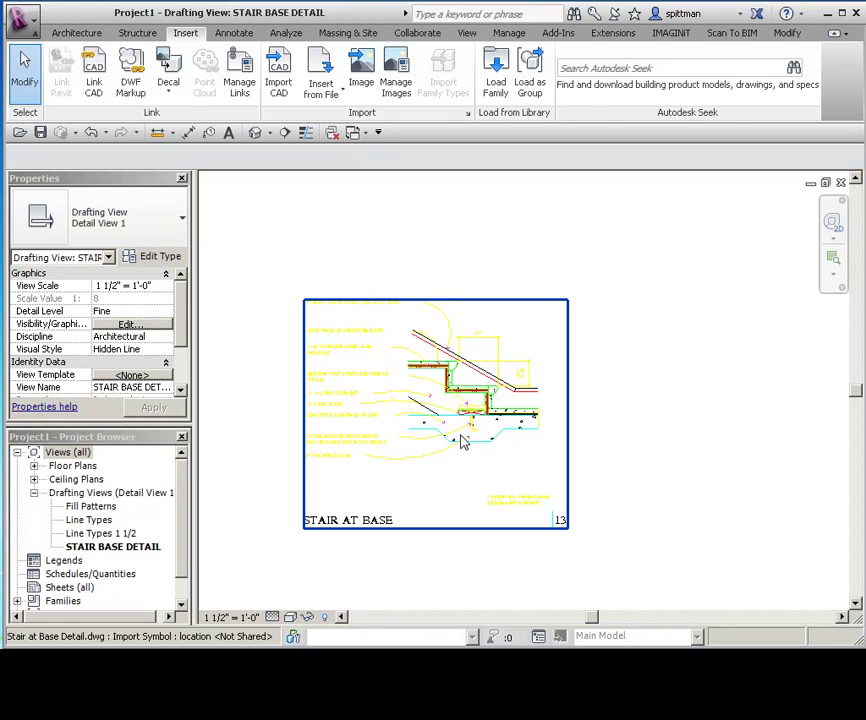
click(463, 443)
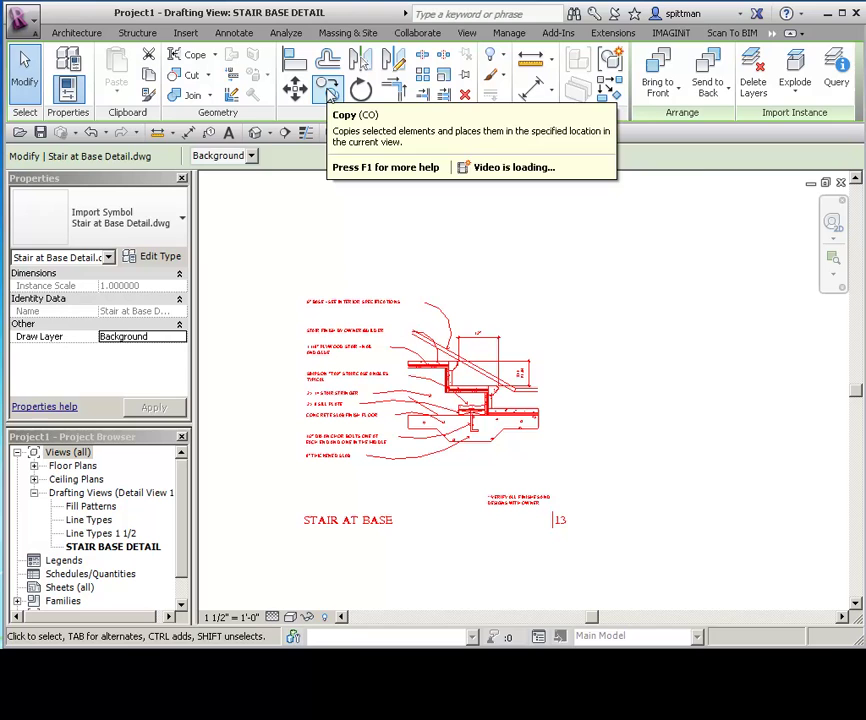
click(329, 91)
click(287, 225)
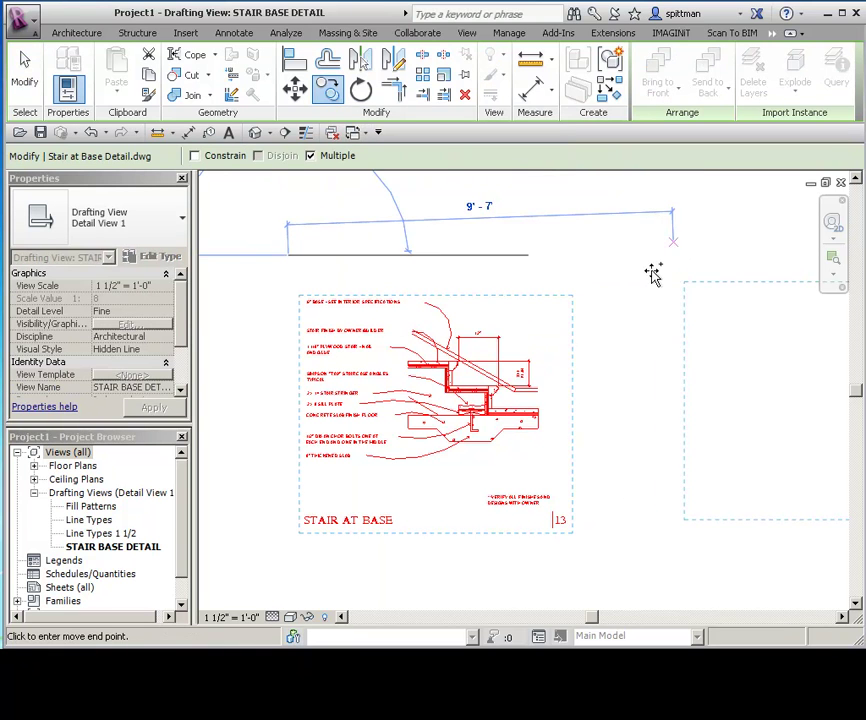
click(653, 262)
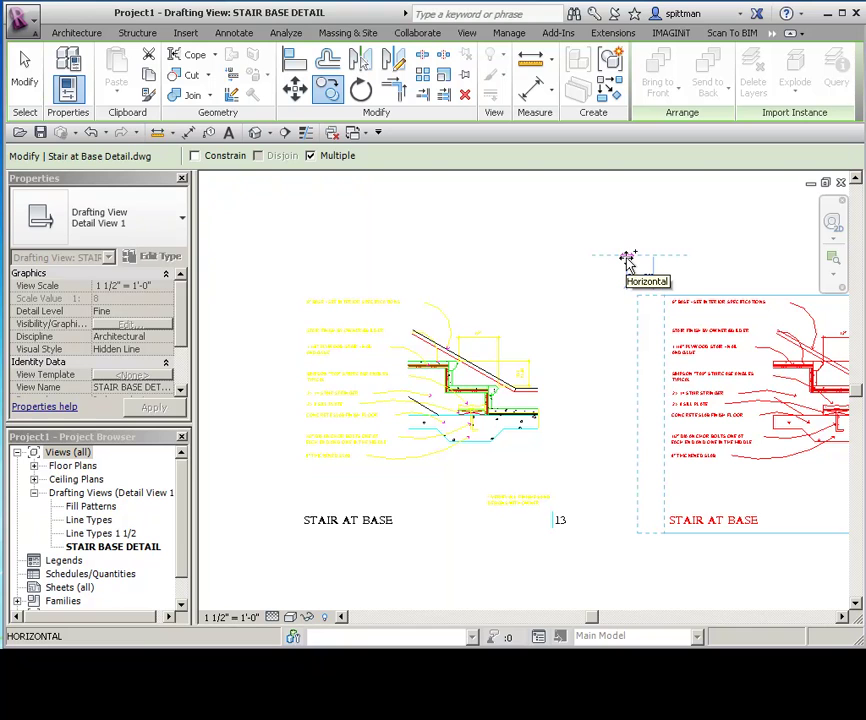
key(Escape)
key(Escape)
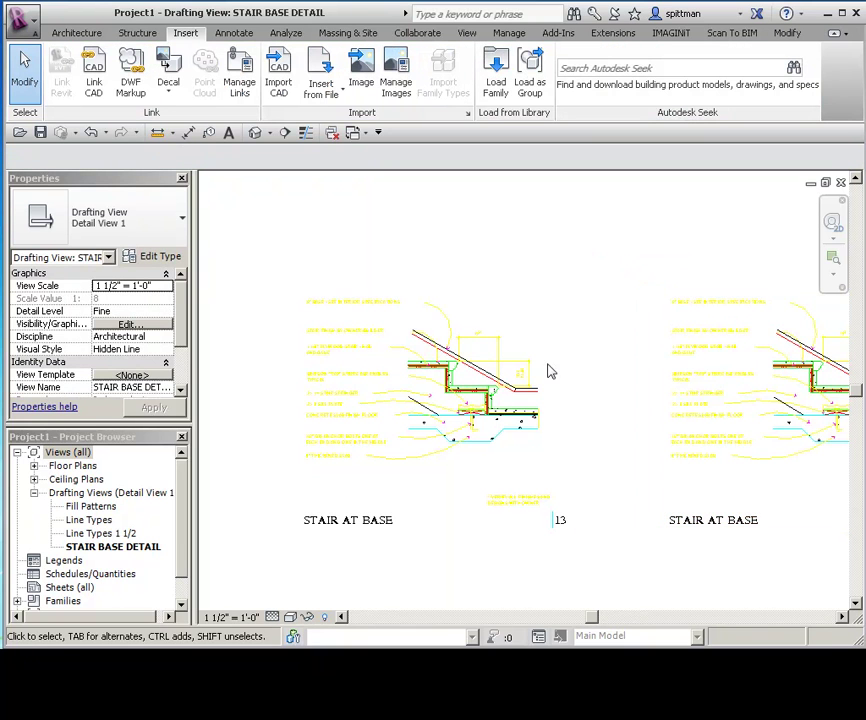
scroll(548, 372, up, 3)
scroll(525, 405, down, 2)
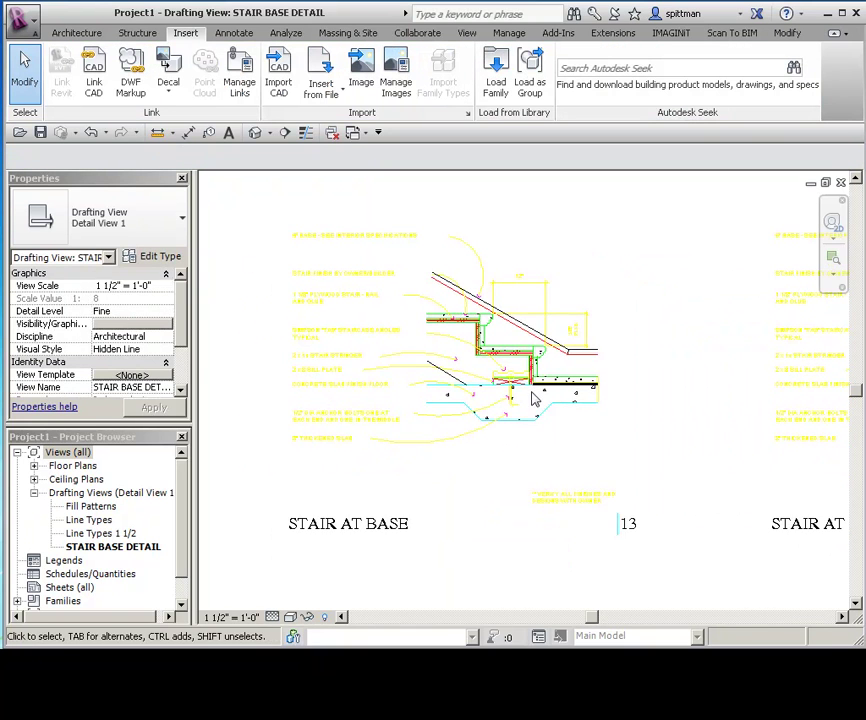
Partially explode the original import and delete the elements flagged in Error 1.
click(596, 412)
click(782, 100)
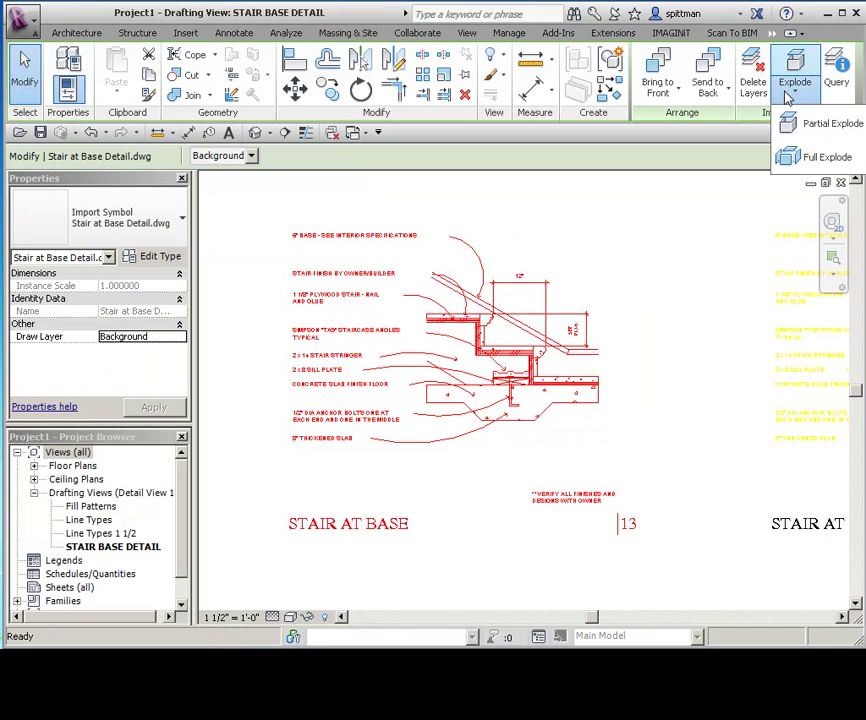
click(790, 121)
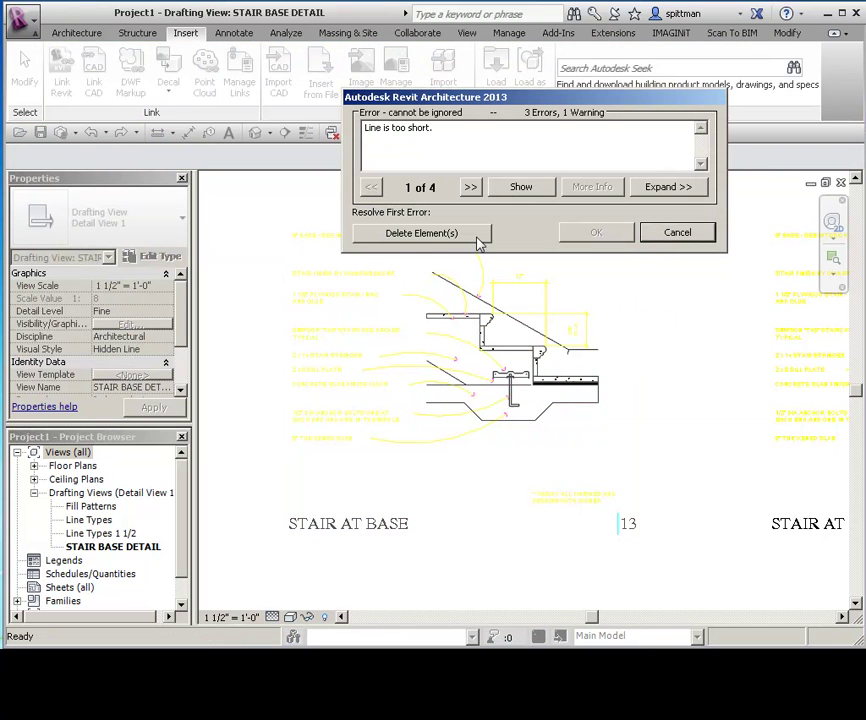
drag(494, 102, 424, 173)
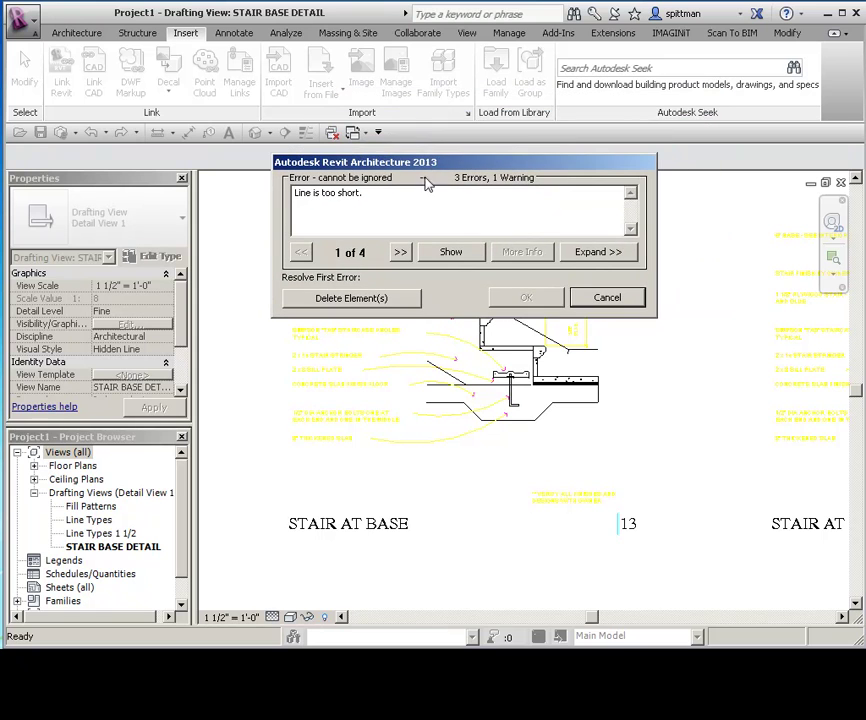
click(590, 254)
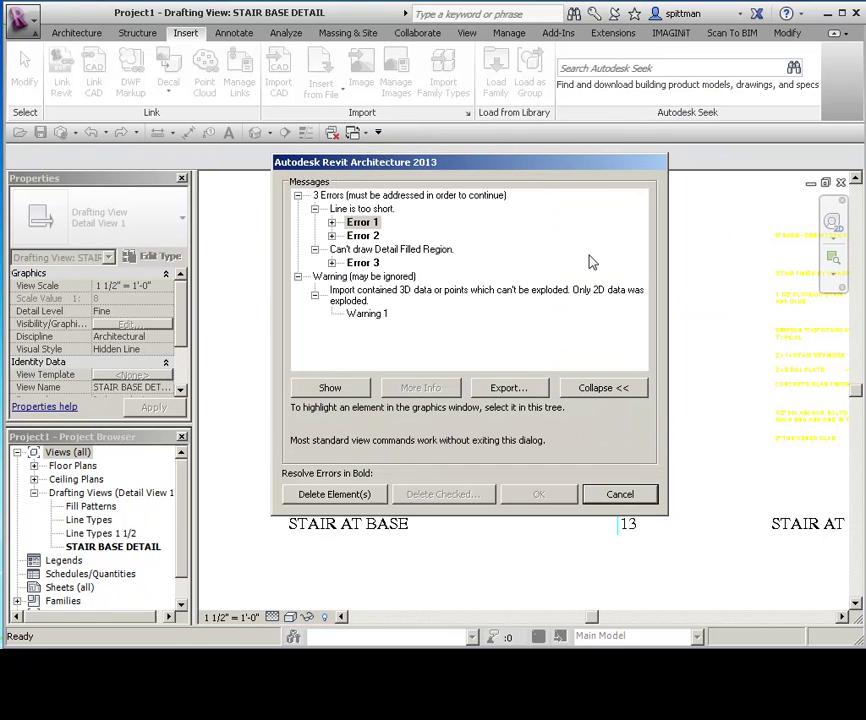
click(332, 223)
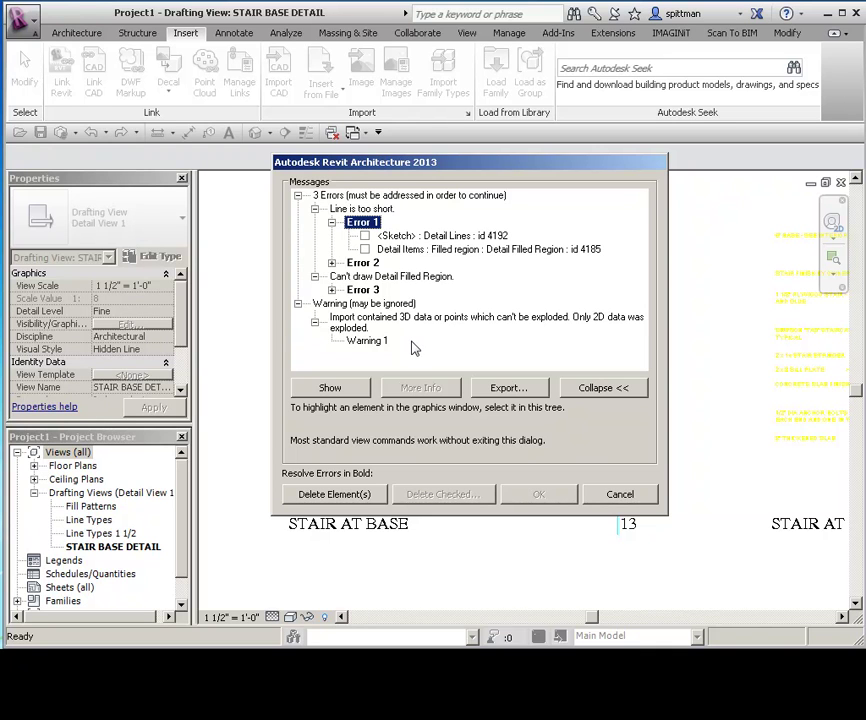
click(335, 495)
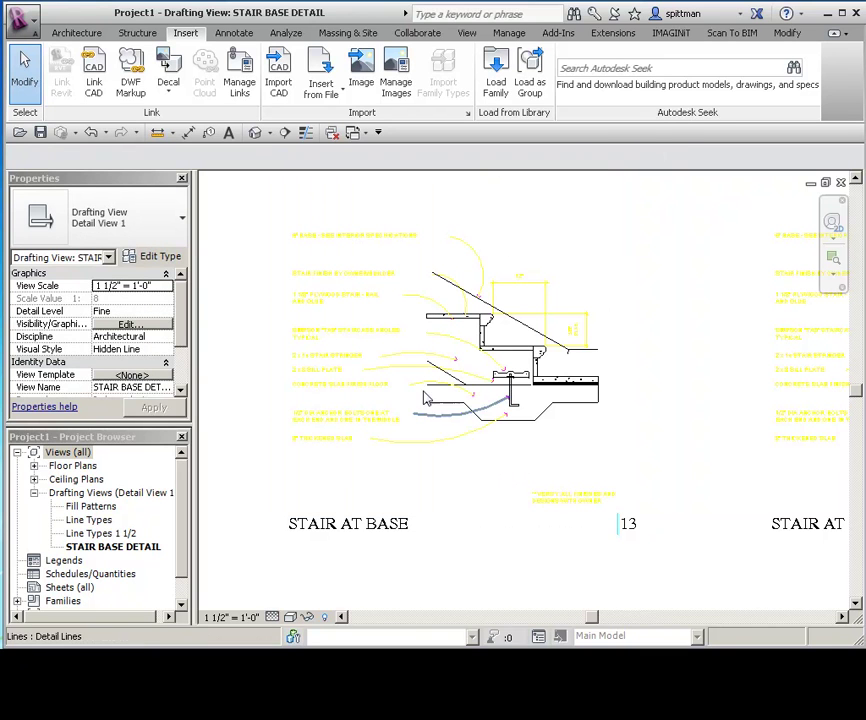
drag(334, 207, 286, 478)
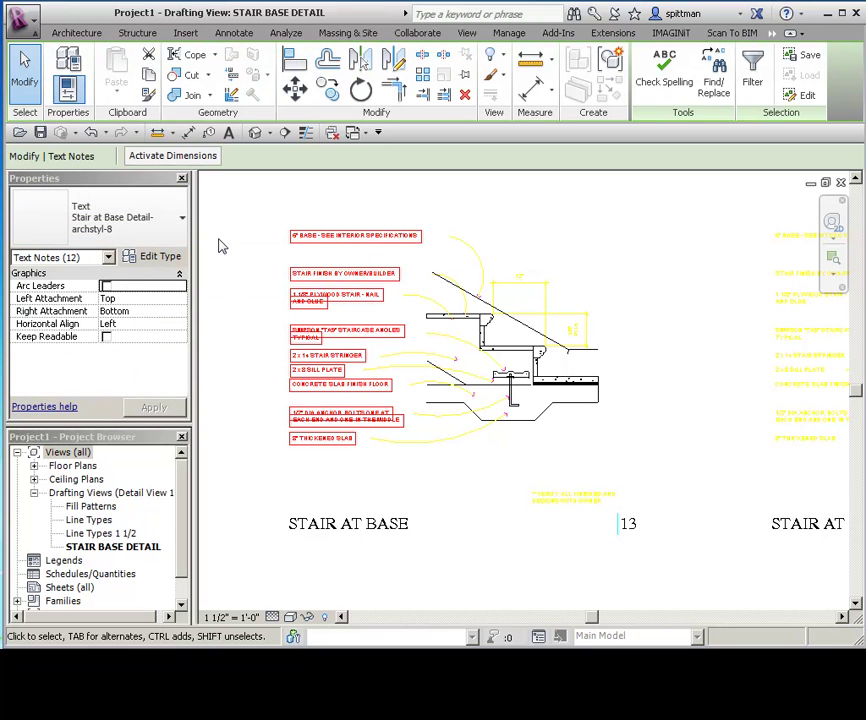
Change the left-hand notes and the finishes note to the 3/32" Arial text type.
click(135, 222)
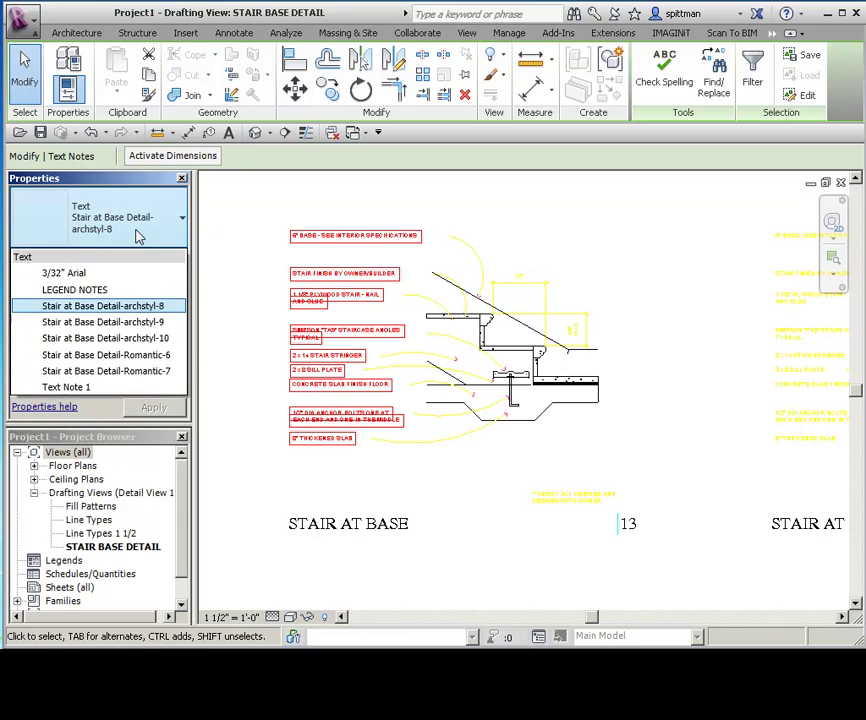
click(67, 274)
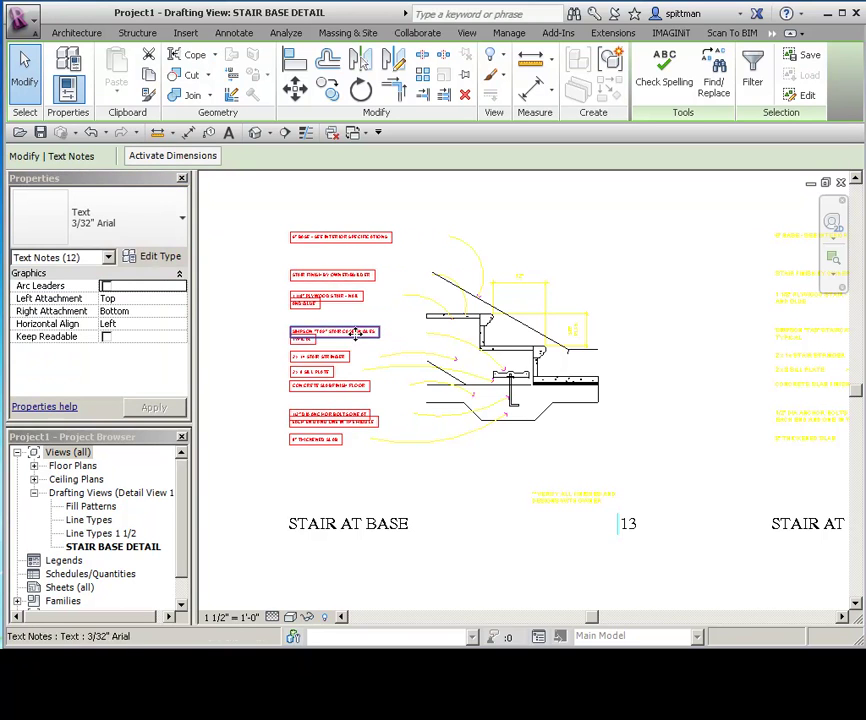
click(464, 492)
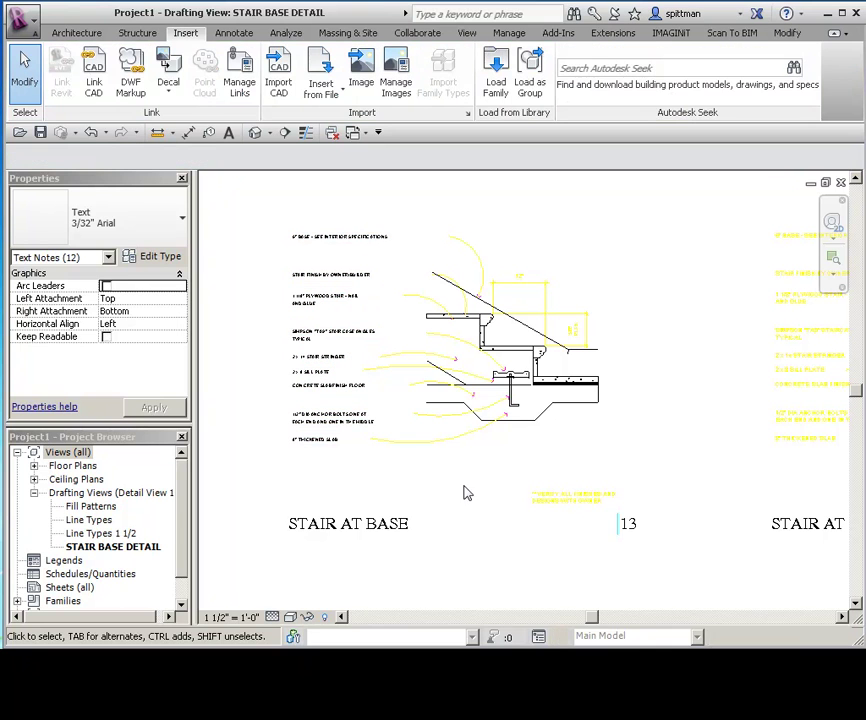
click(561, 503)
click(105, 215)
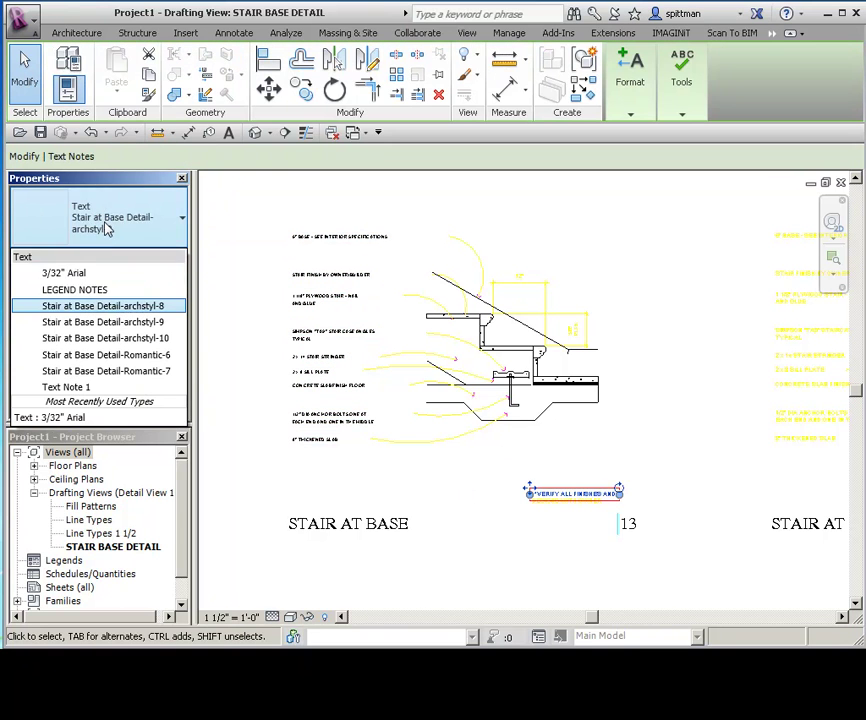
click(73, 276)
click(624, 317)
Check the leader and alignment options of the top base-specifications note.
scroll(624, 317, up, 2)
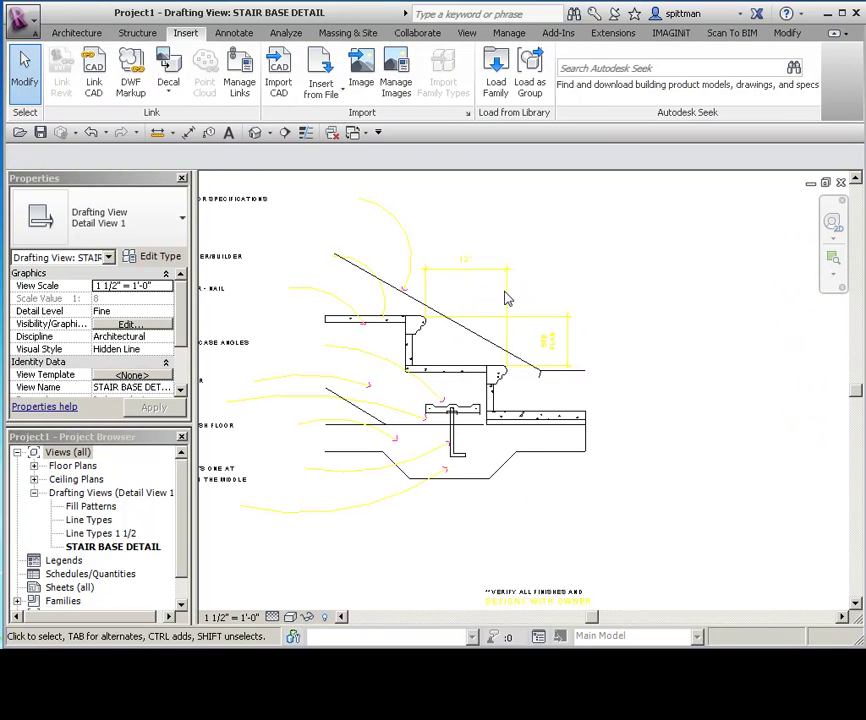
scroll(549, 302, down, 2)
middle_drag(561, 286, 590, 305)
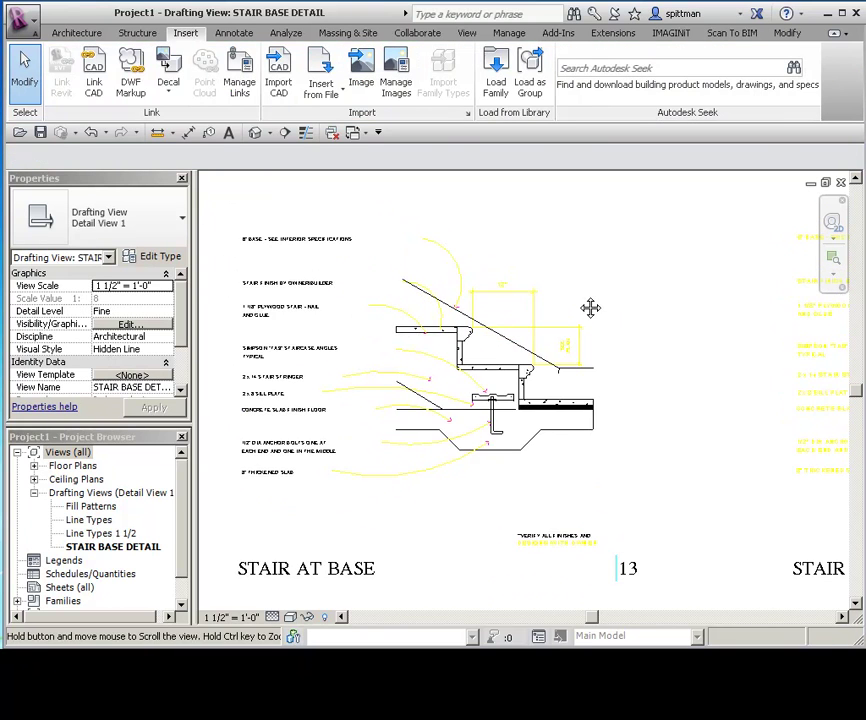
click(337, 249)
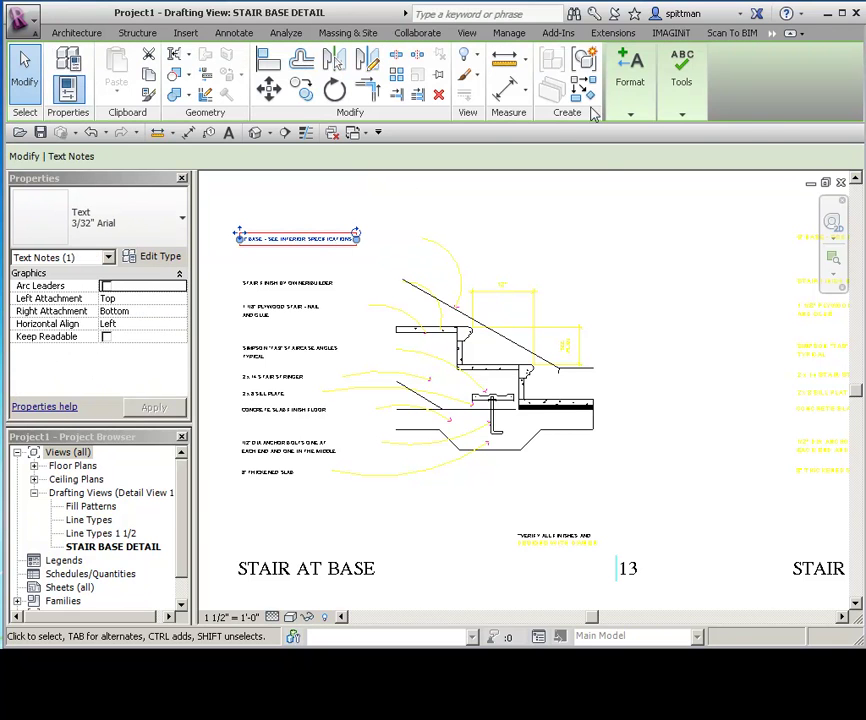
click(632, 112)
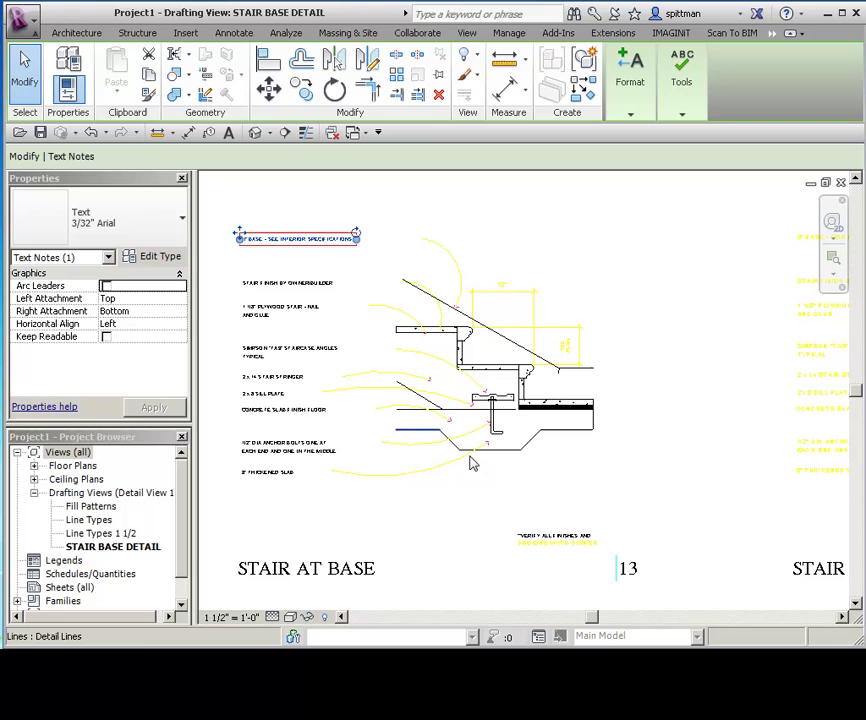
click(659, 462)
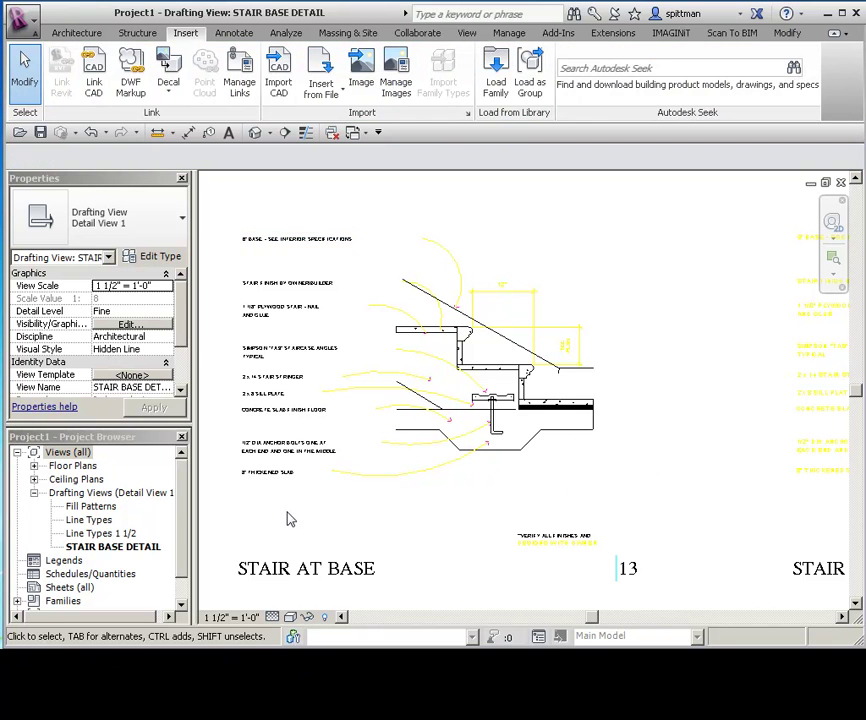
drag(280, 518, 507, 217)
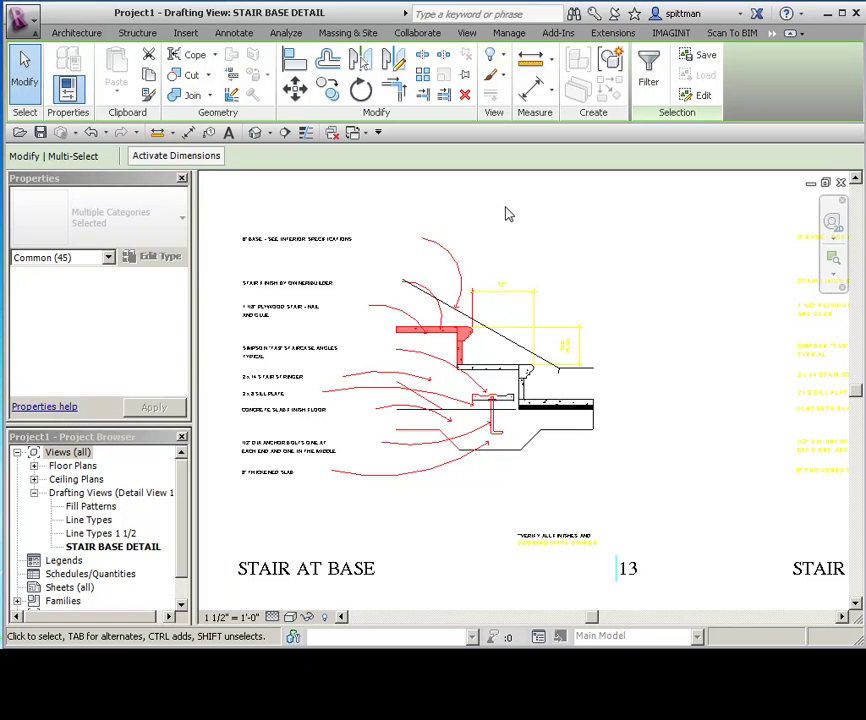
Review the selection's categories and inspect one of the curved leader arcs.
click(649, 68)
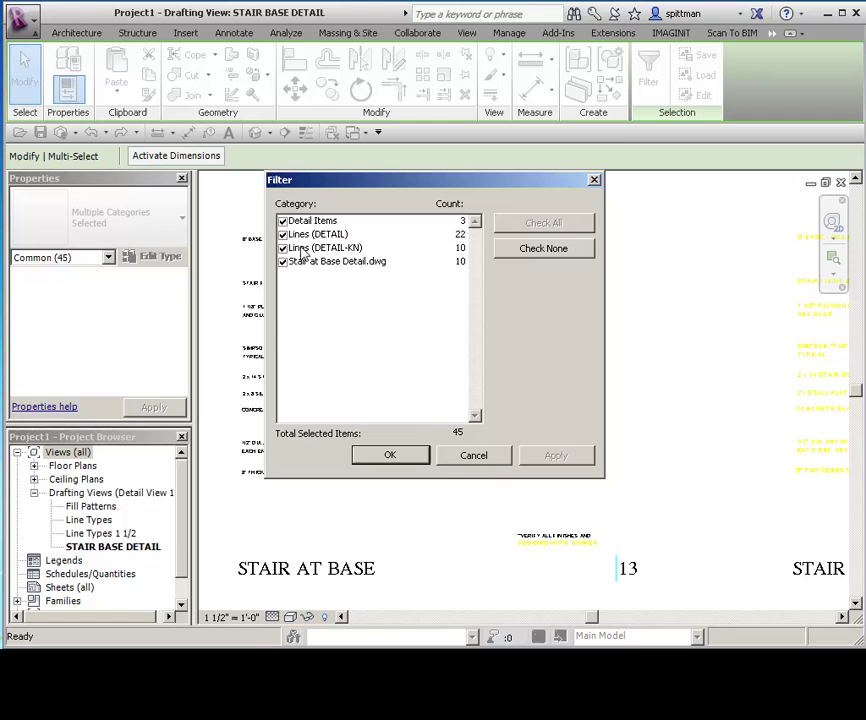
click(458, 454)
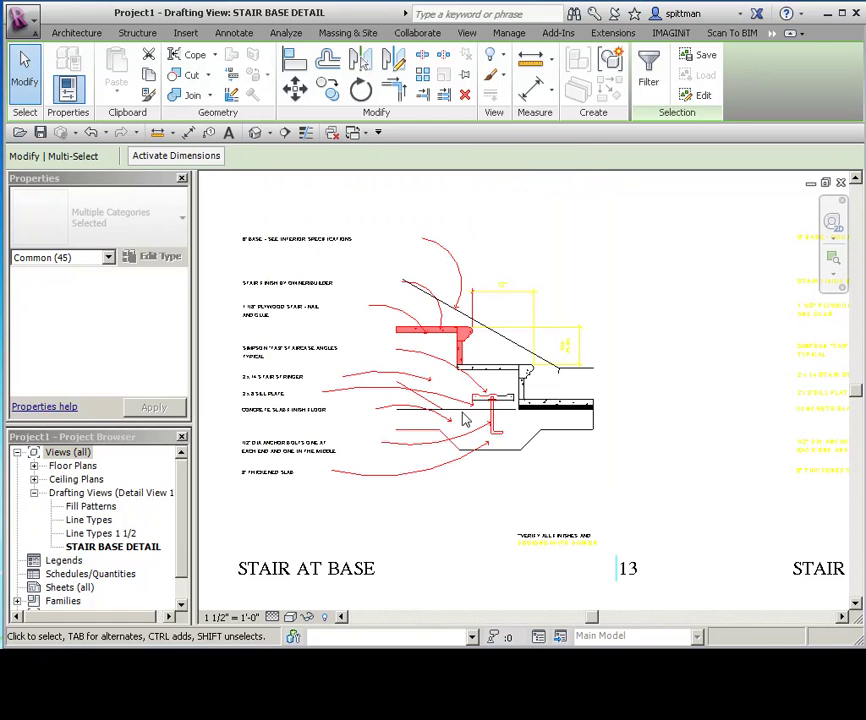
click(473, 250)
click(450, 260)
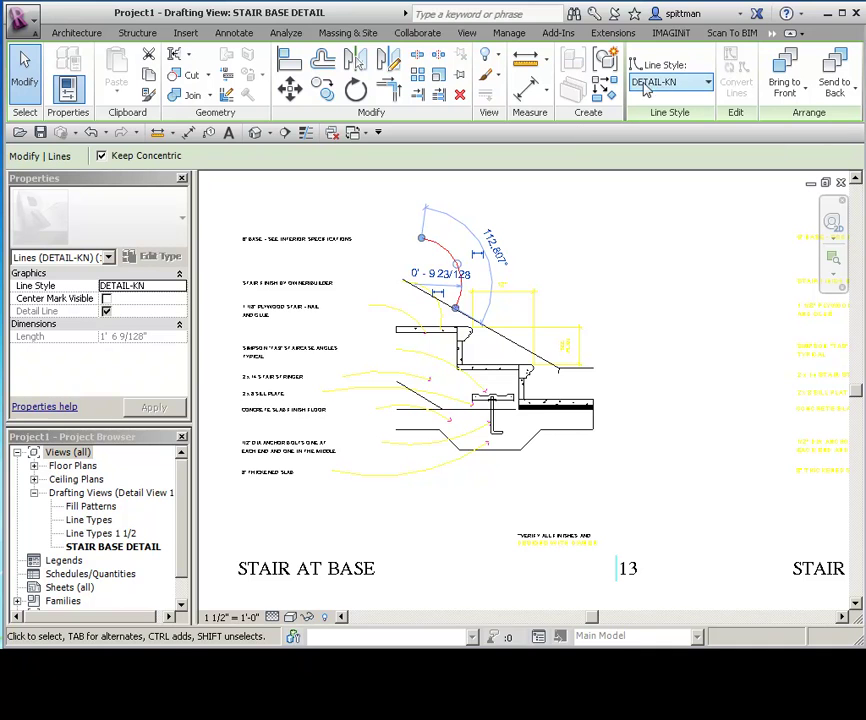
click(551, 238)
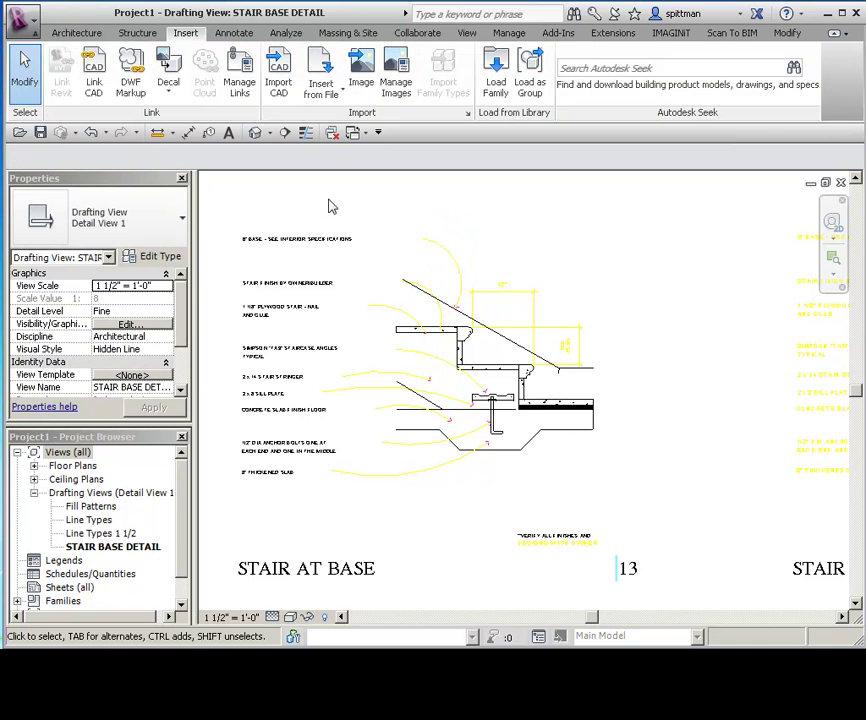
Window-select the detail and filter the selection to only the DETAIL-KN lines.
drag(434, 400, 500, 508)
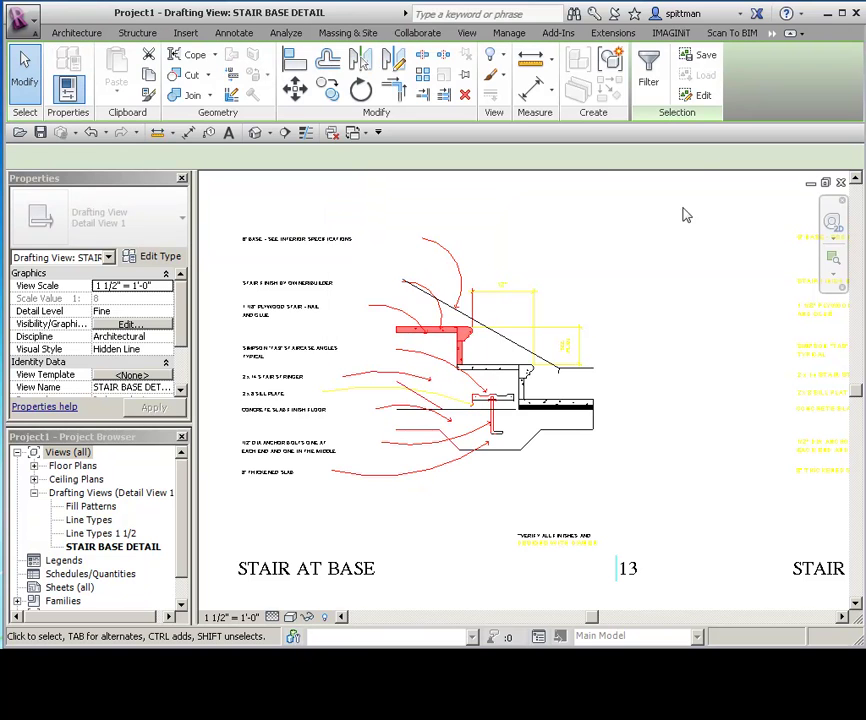
click(650, 77)
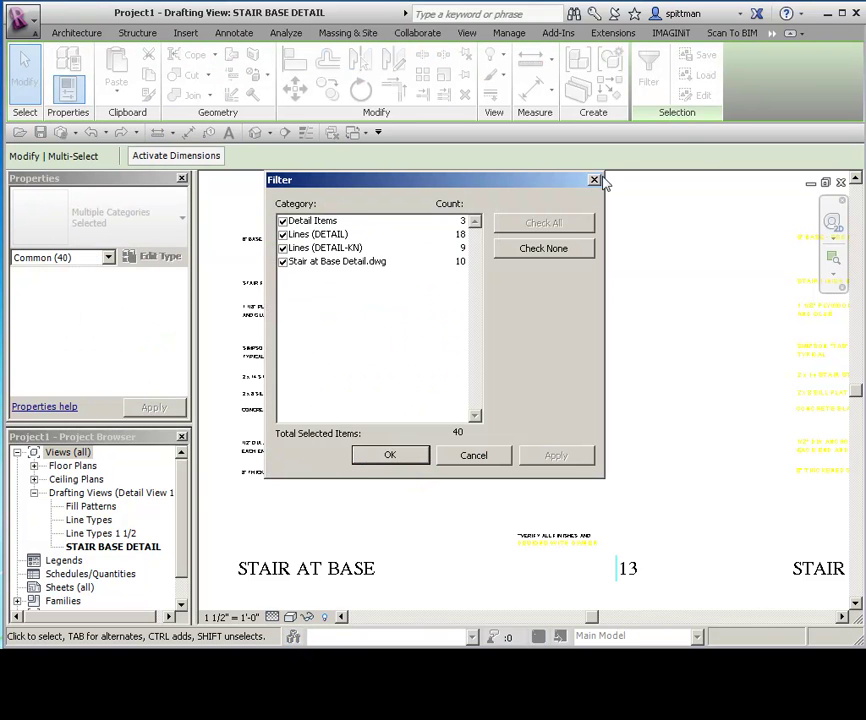
click(520, 249)
click(283, 248)
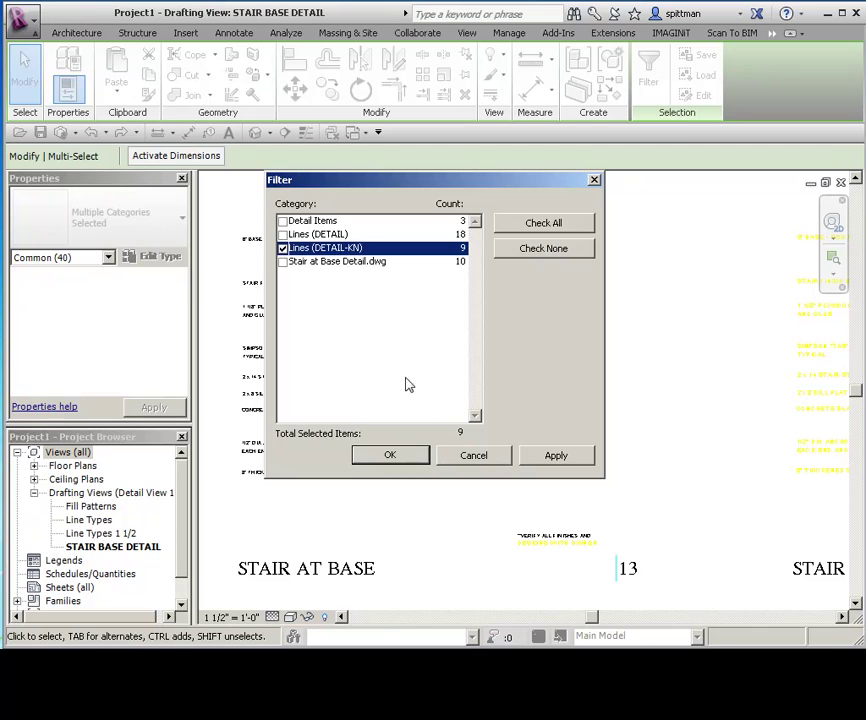
click(398, 456)
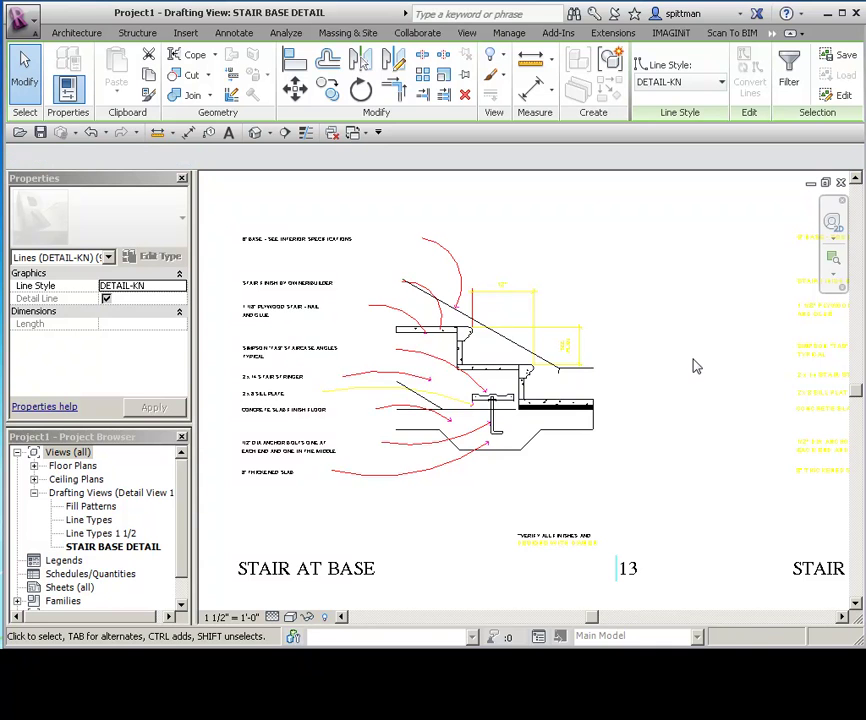
Change the chained red slab outline lines to the DTL - 3 line style.
click(695, 365)
scroll(540, 402, up, 4)
middle_drag(490, 408, 614, 362)
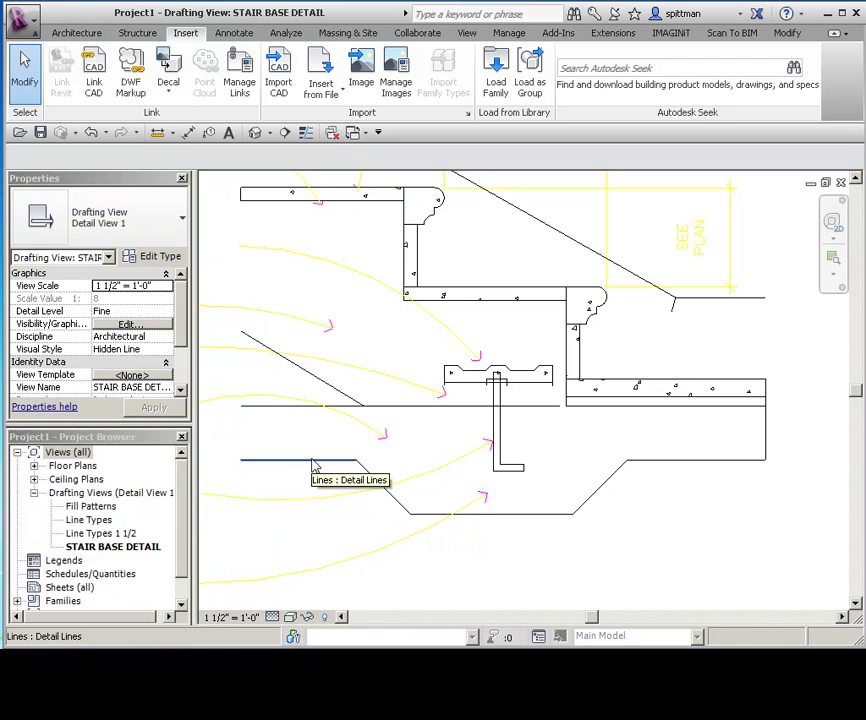
key(Tab)
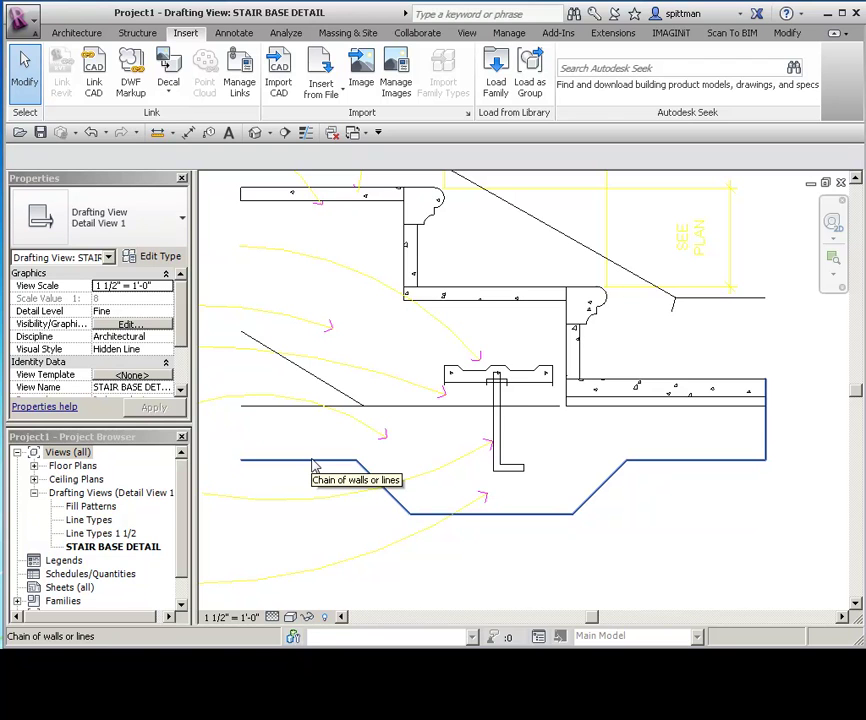
click(313, 464)
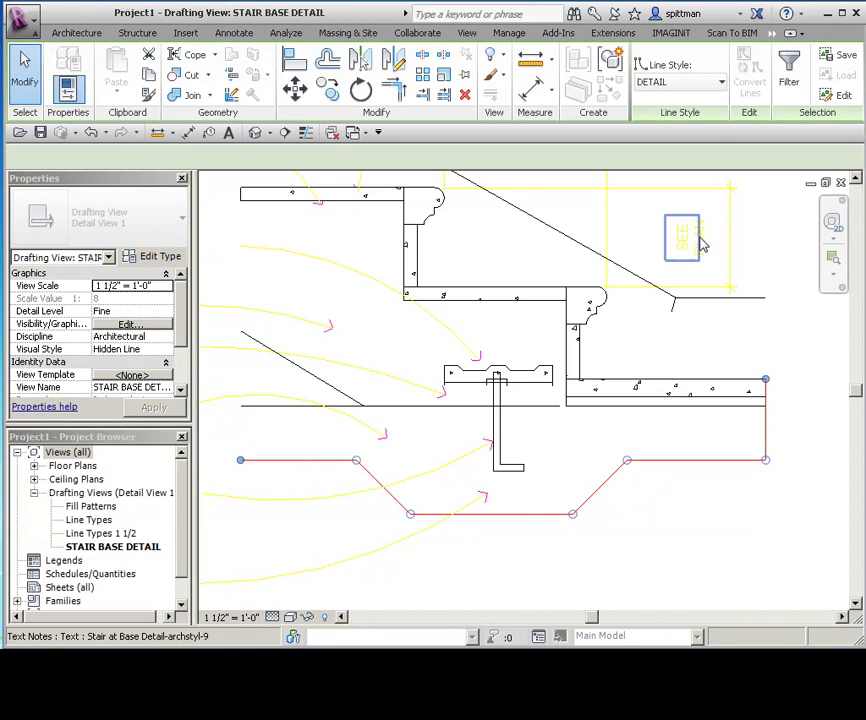
click(698, 86)
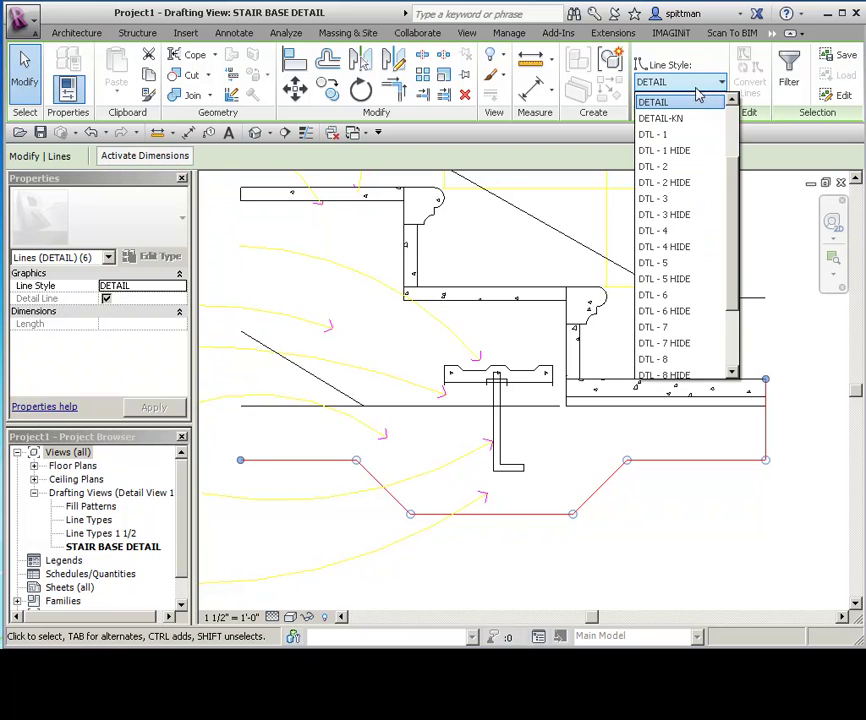
click(663, 199)
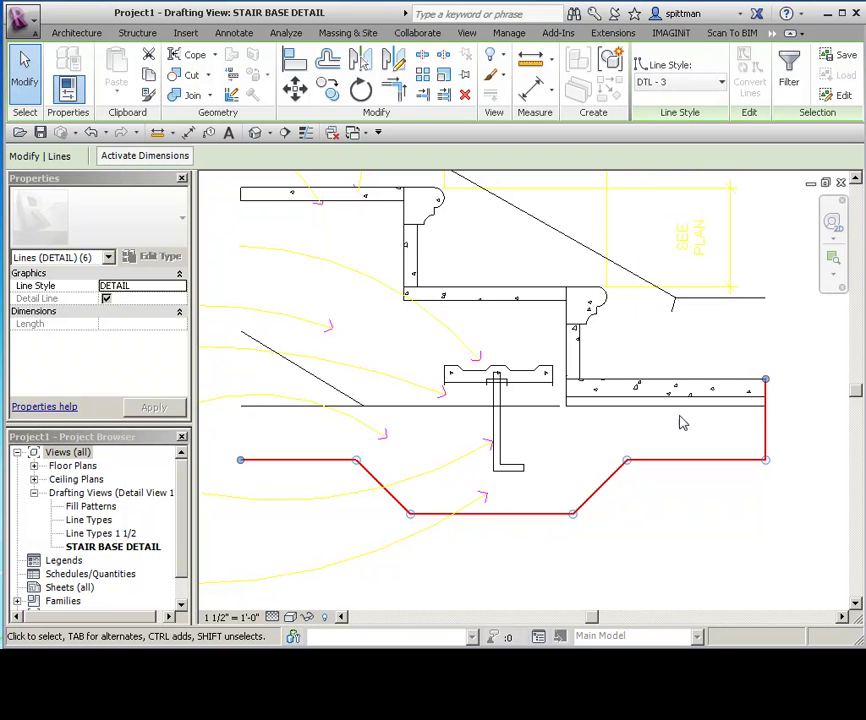
click(694, 570)
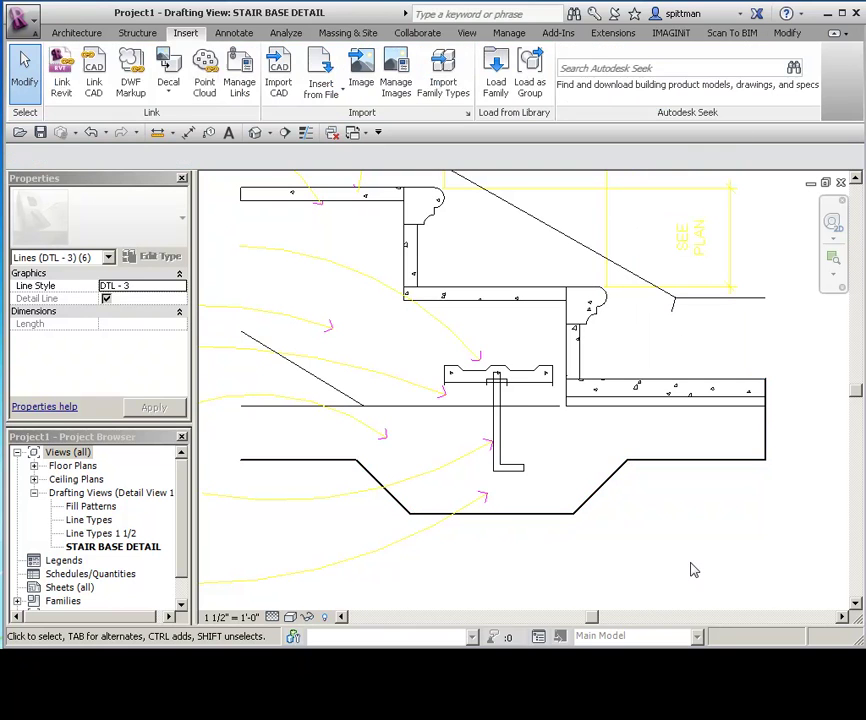
Set the long horizontal line above the slab to DTL - 3 as well.
click(275, 409)
click(702, 83)
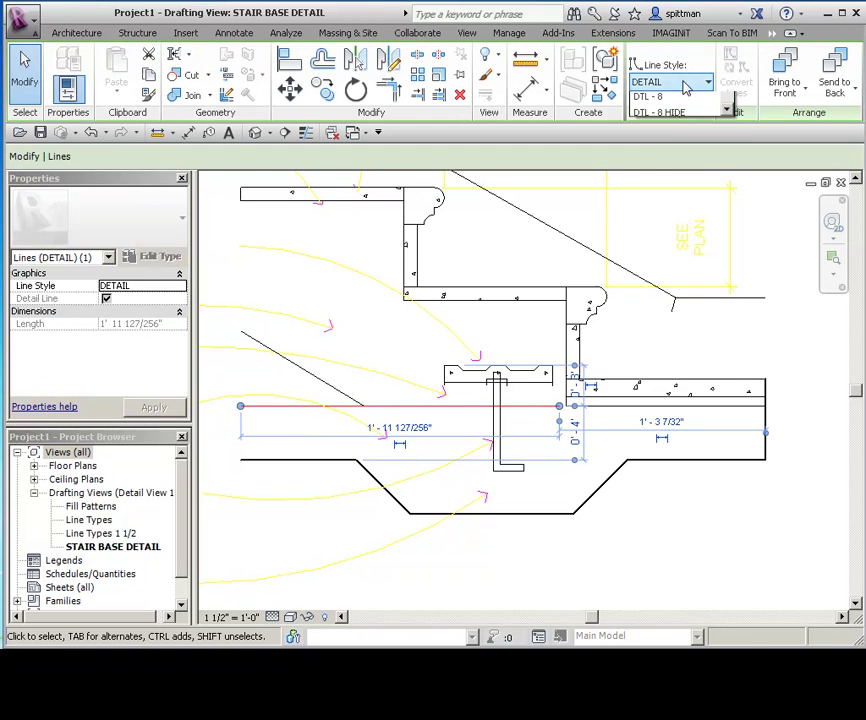
click(660, 212)
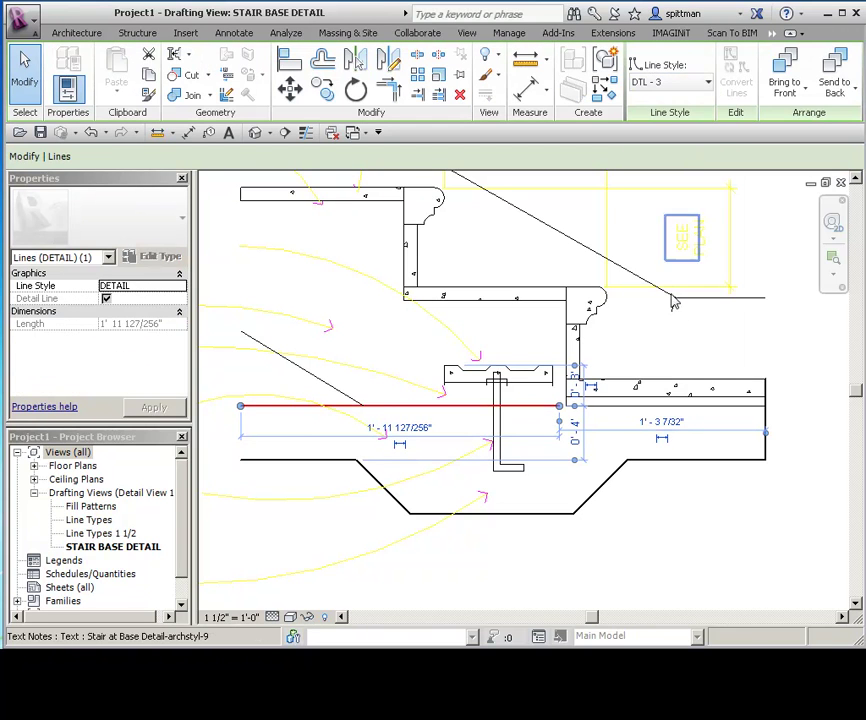
click(707, 523)
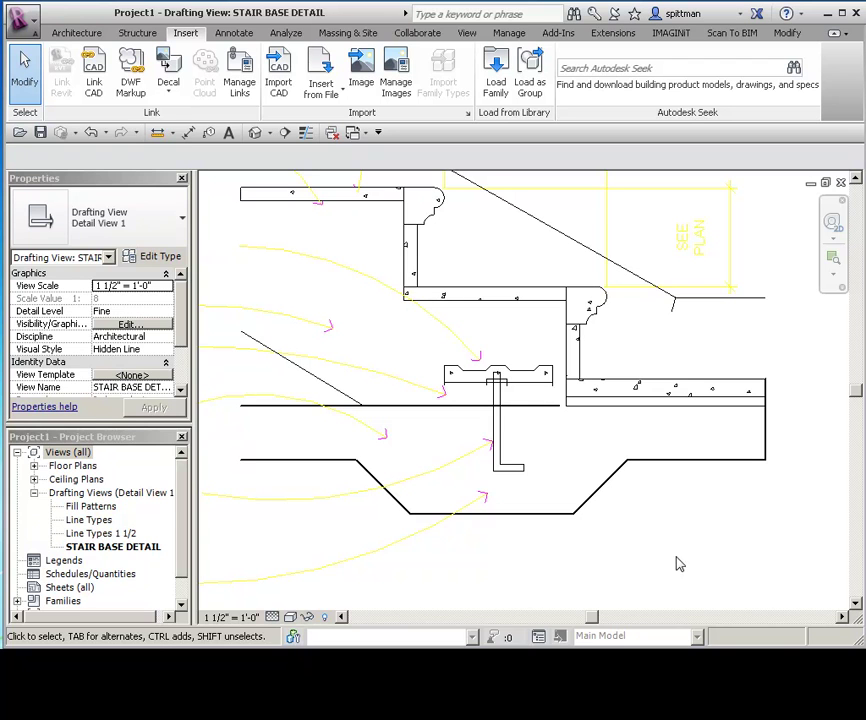
scroll(684, 537, down, 2)
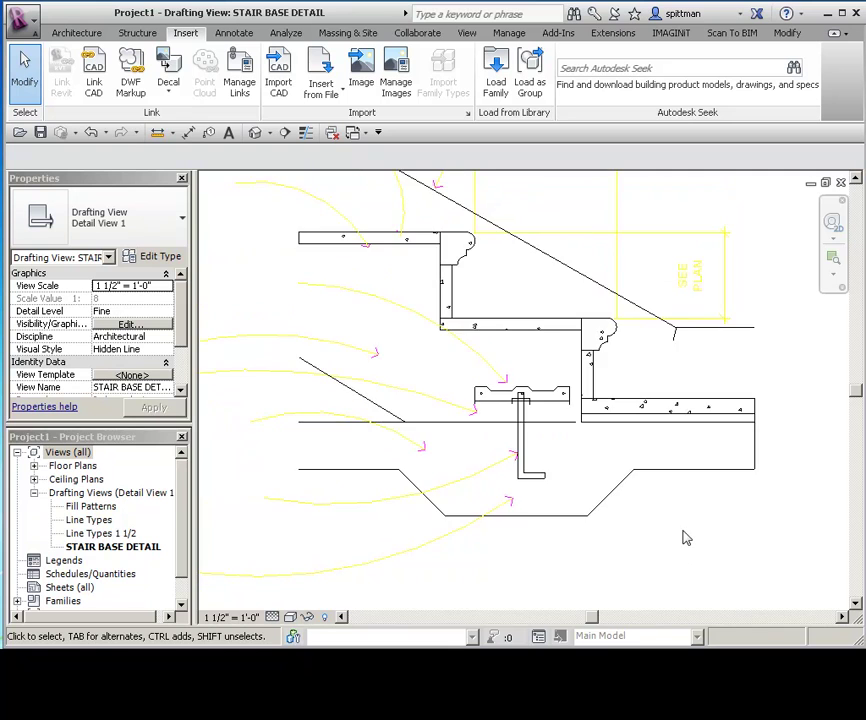
scroll(684, 540, down, 1)
Pan the view to bring the whole stair base detail into view.
middle_drag(702, 551, 718, 548)
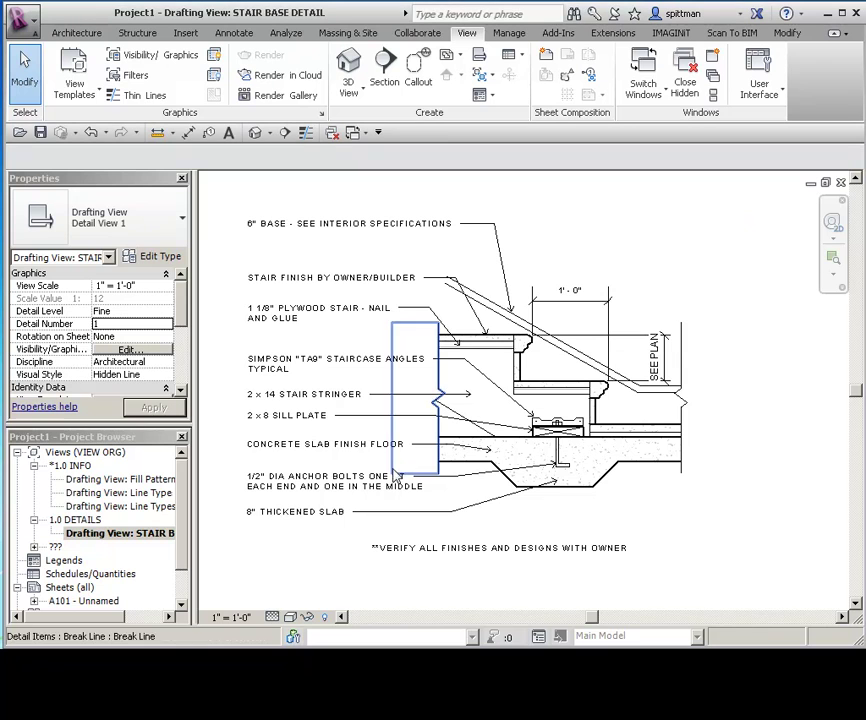
mouse_move(741, 195)
mouse_down()
mouse_move(309, 573)
mouse_move(246, 587)
mouse_up()
click(648, 72)
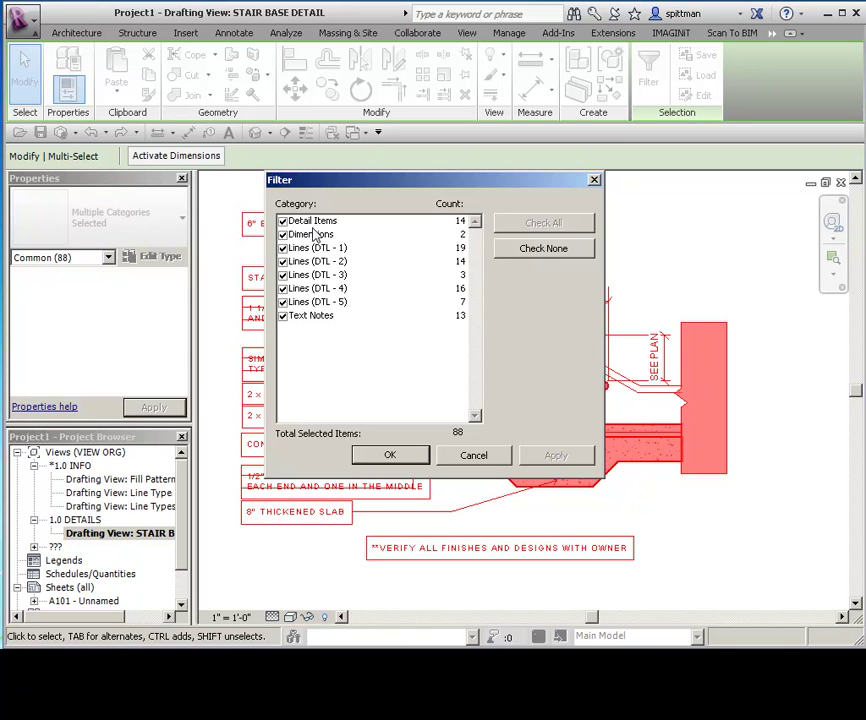
click(382, 458)
click(692, 518)
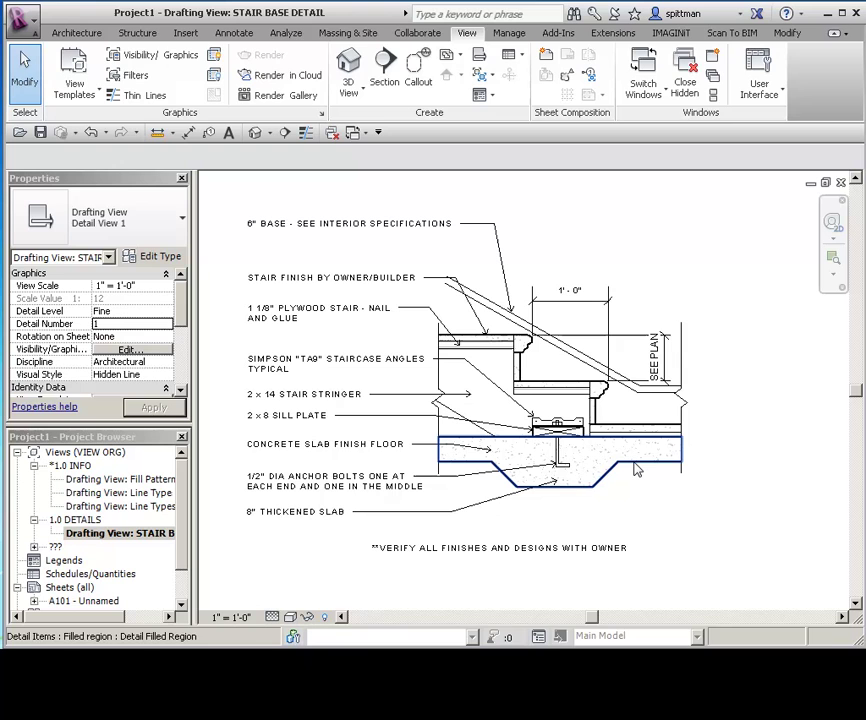
click(640, 463)
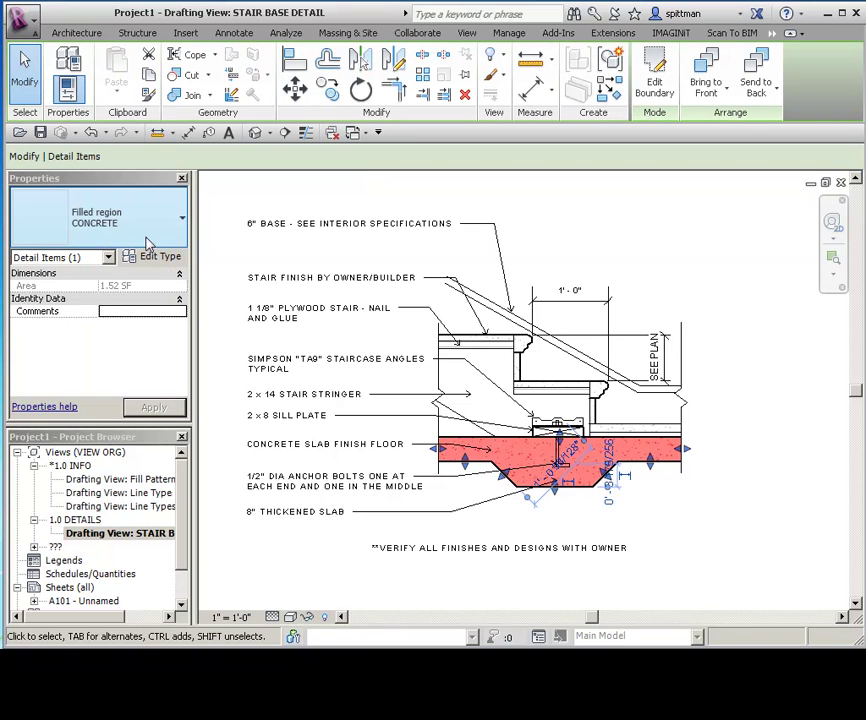
click(135, 238)
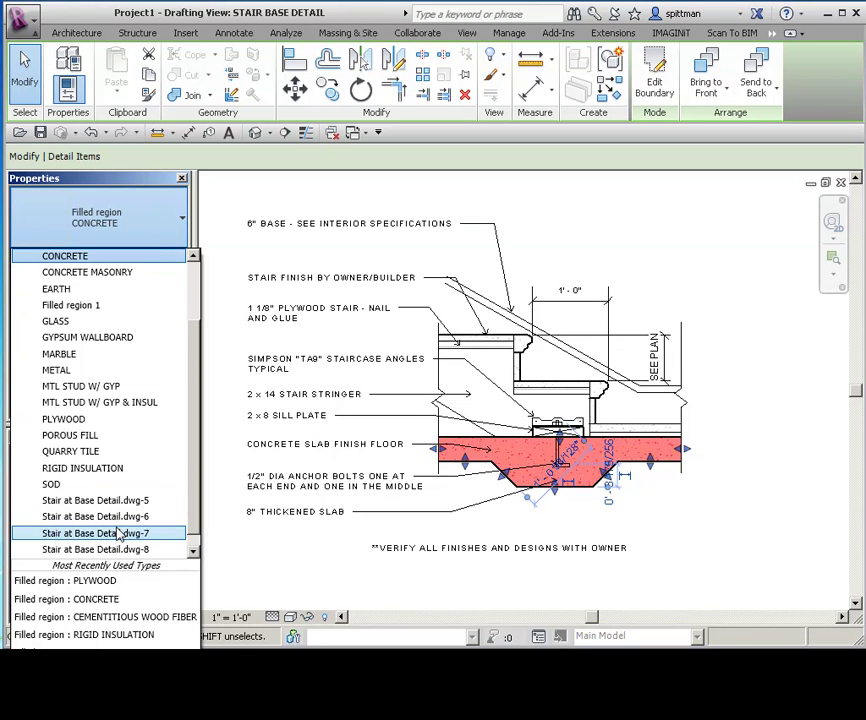
click(722, 547)
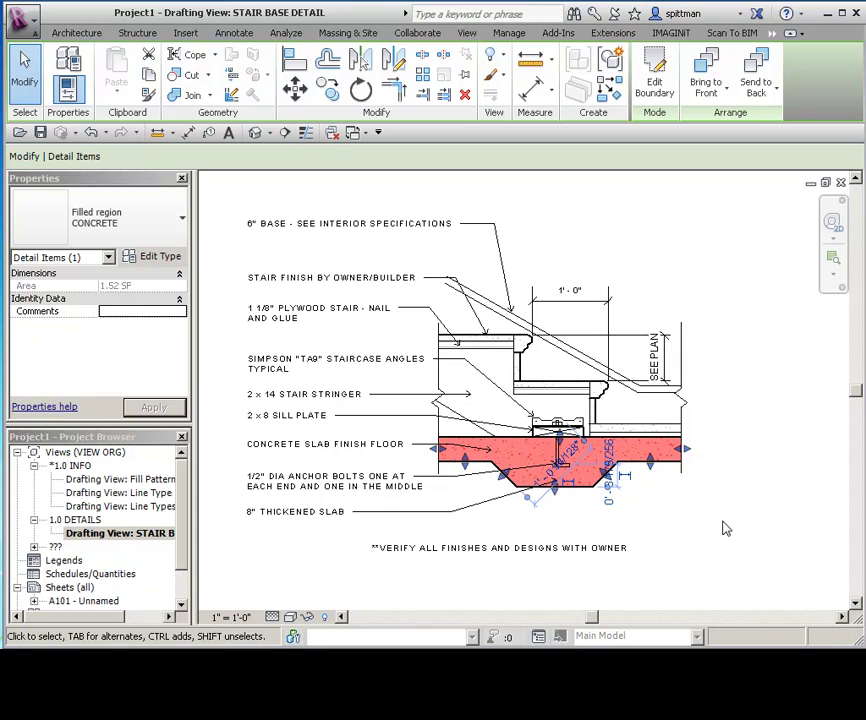
click(726, 528)
click(645, 438)
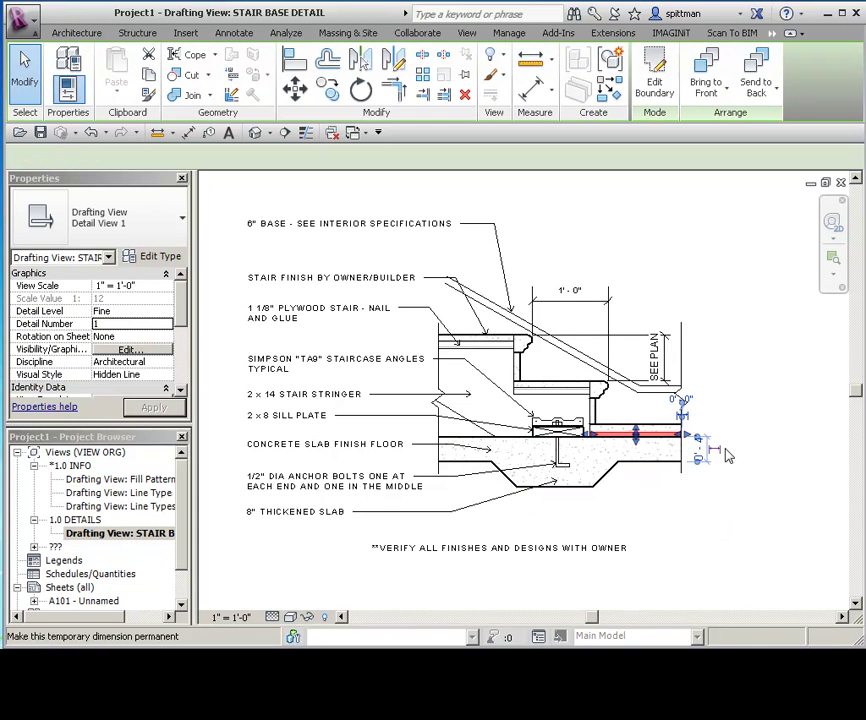
click(756, 501)
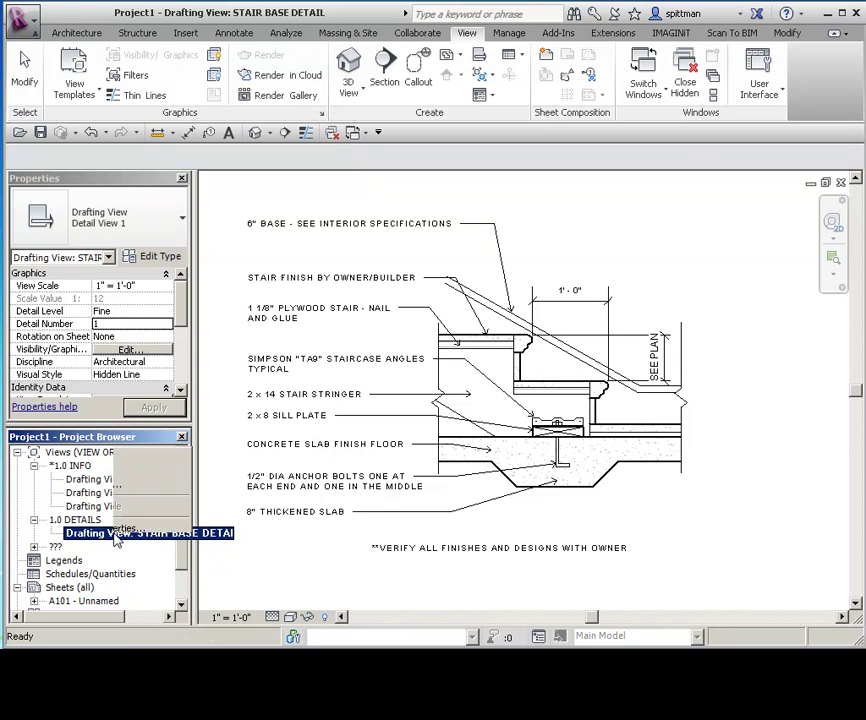
Save the STAIR BASE DETAIL view to the Revit Detailing folder, overwriting STAIR BASE DETAIL.rvt.
right_click(116, 539)
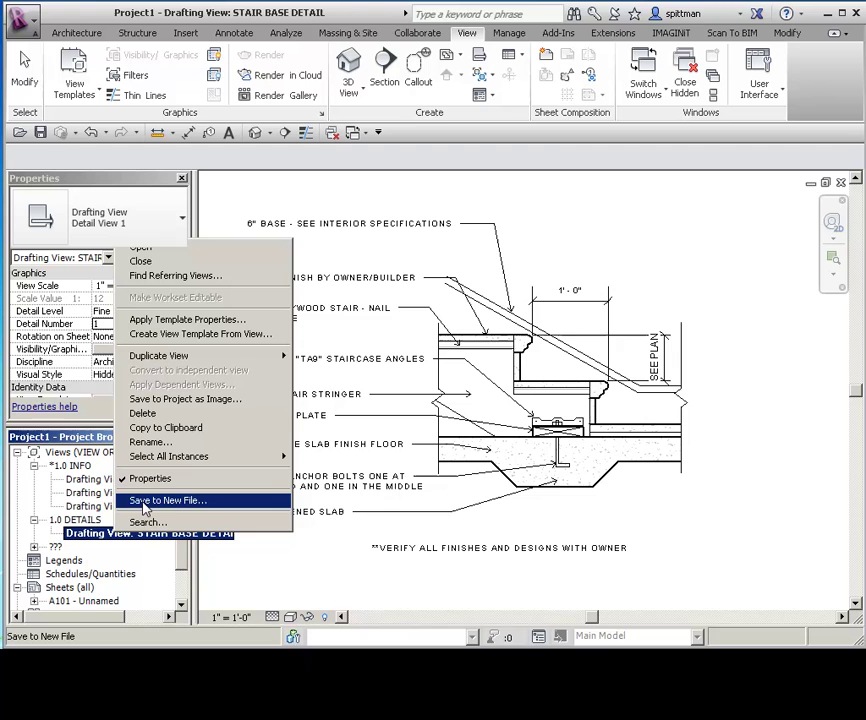
click(145, 508)
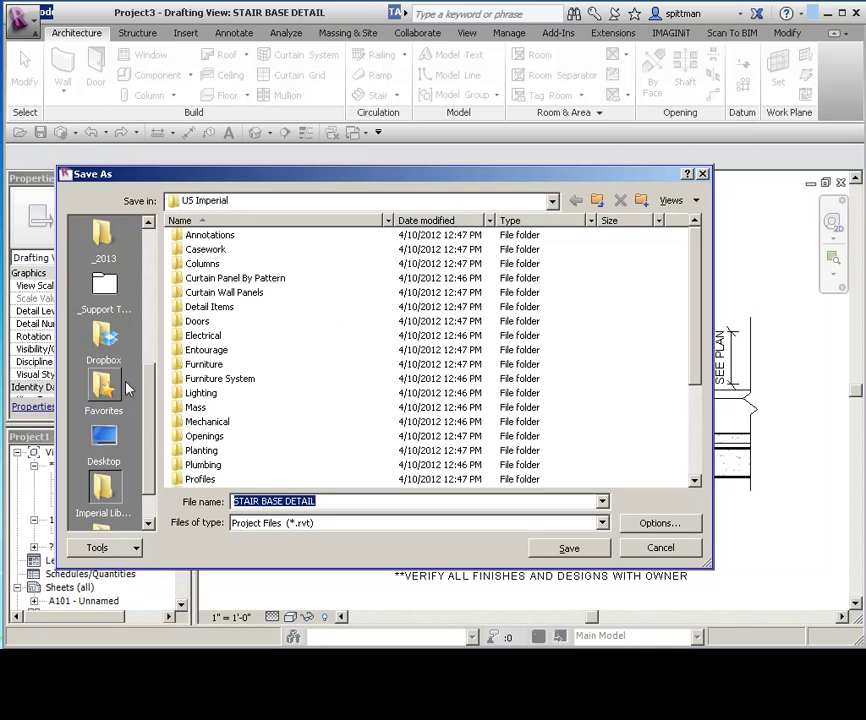
drag(151, 421, 145, 263)
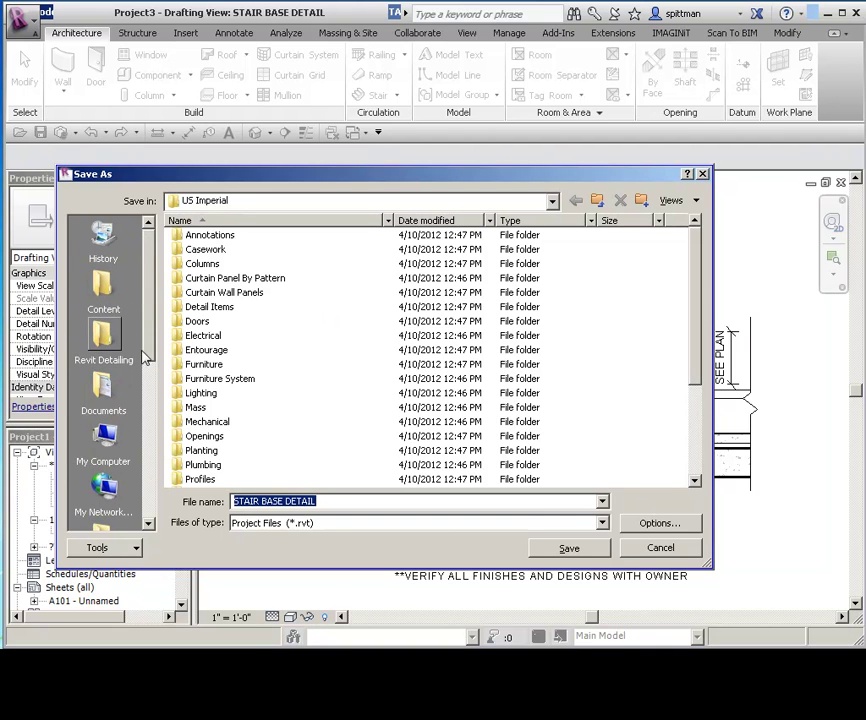
click(112, 330)
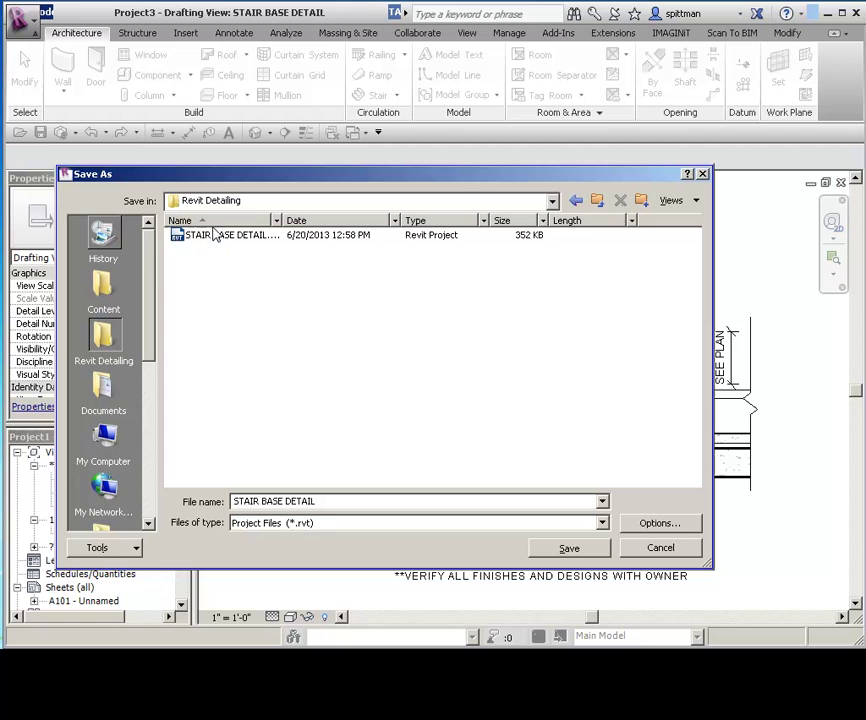
click(215, 235)
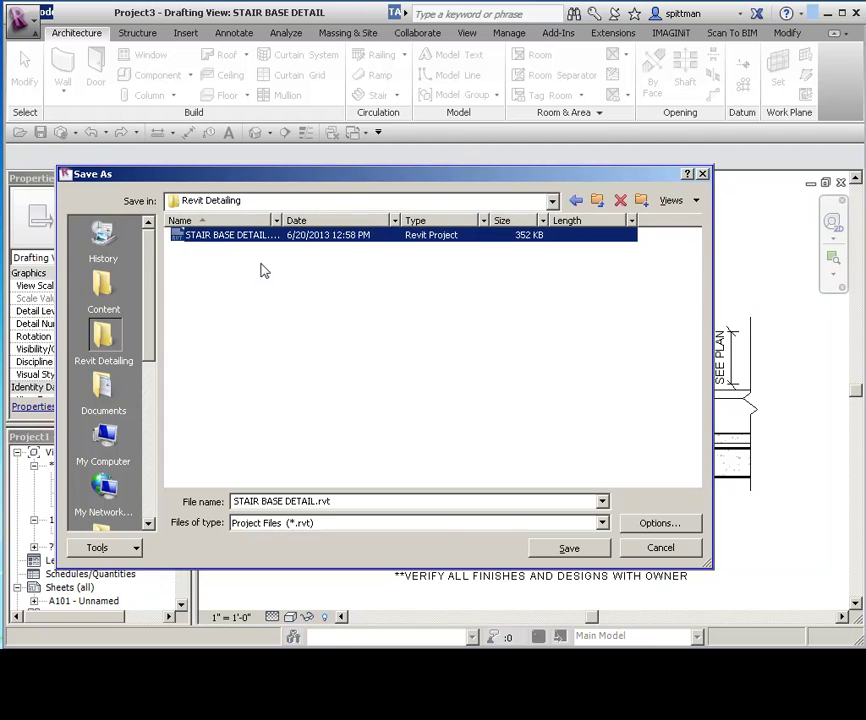
click(569, 548)
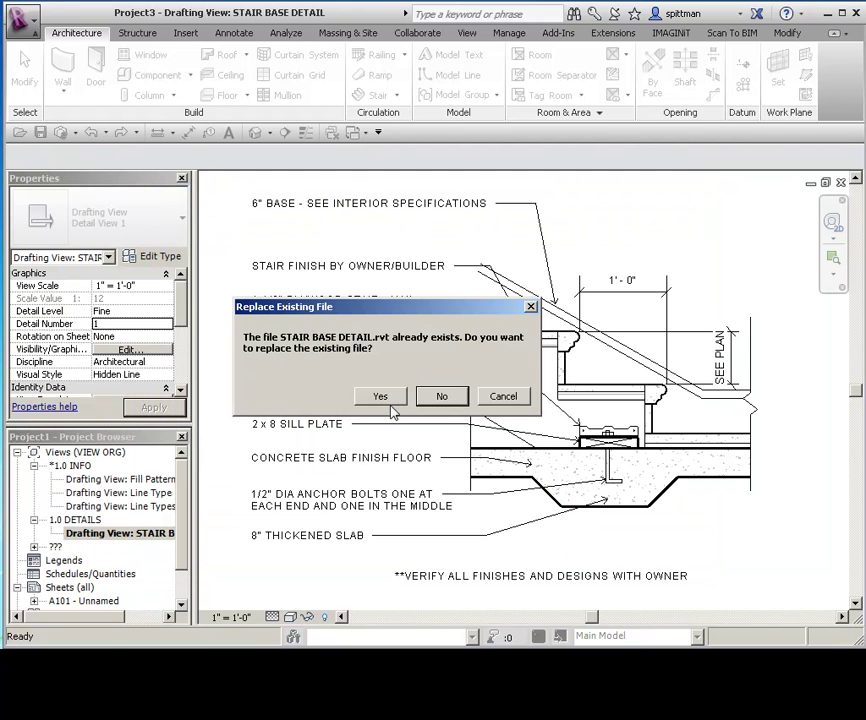
click(381, 397)
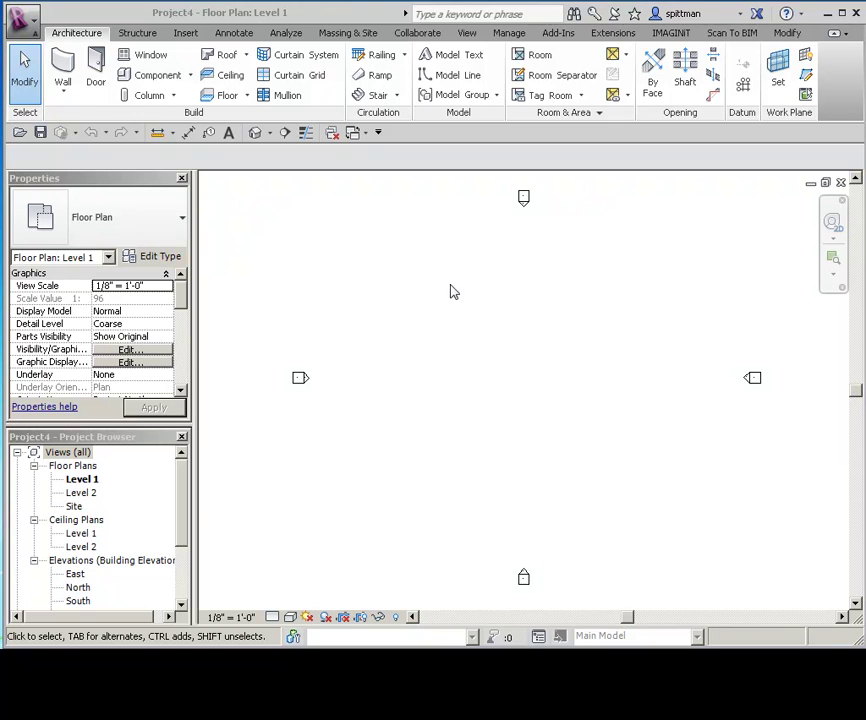
Choose STAIR BASE DETAIL.rvt from the Revit Detailing folder to insert views from.
click(184, 34)
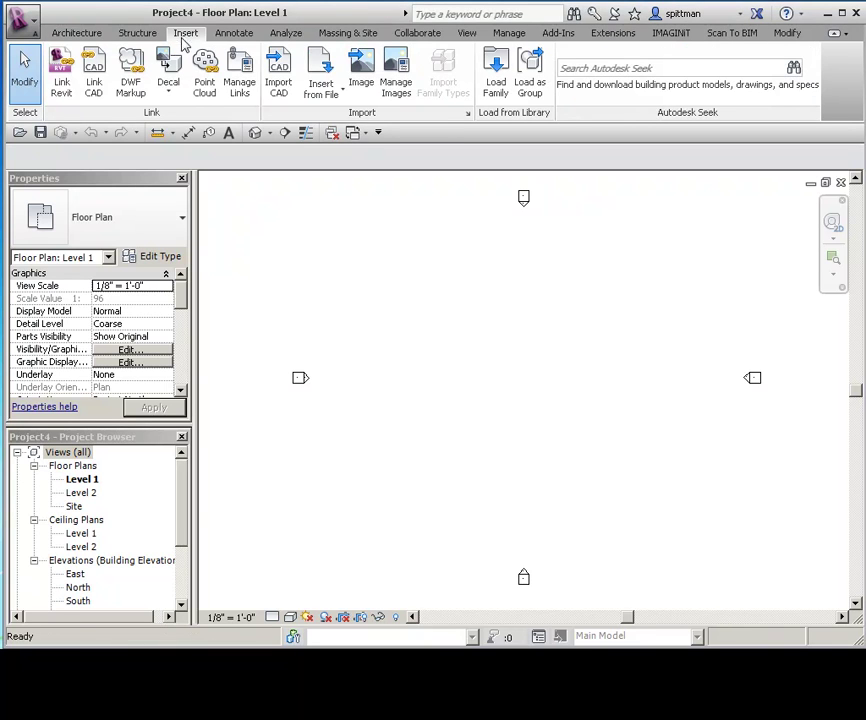
click(320, 88)
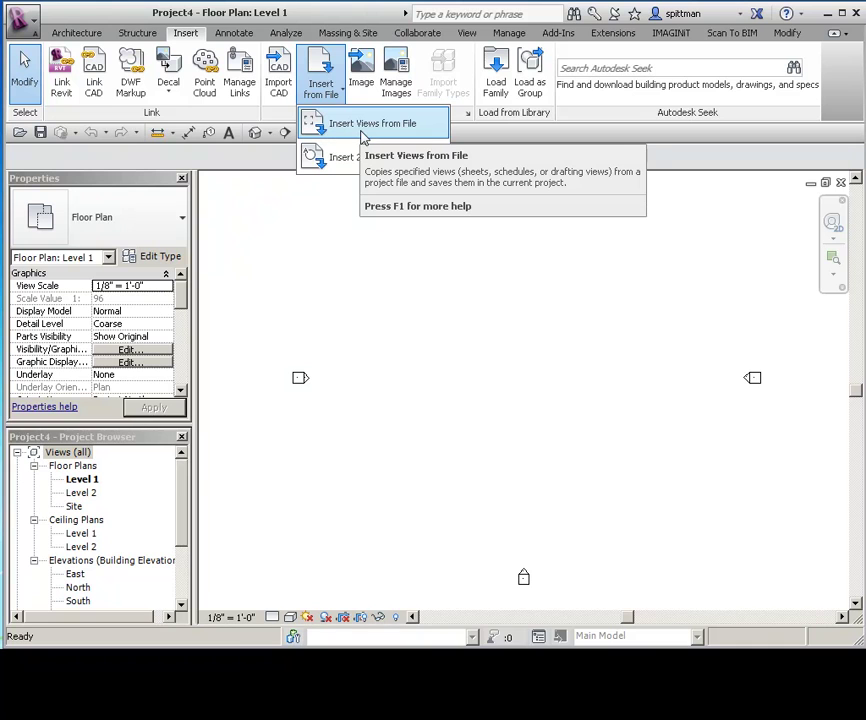
click(362, 124)
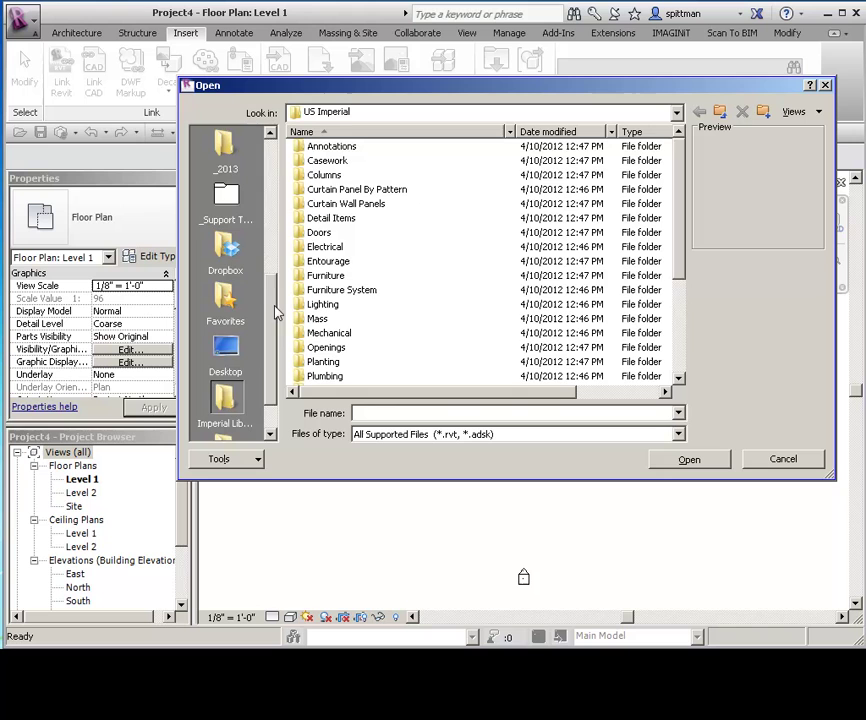
scroll(277, 313, up, 5)
click(225, 252)
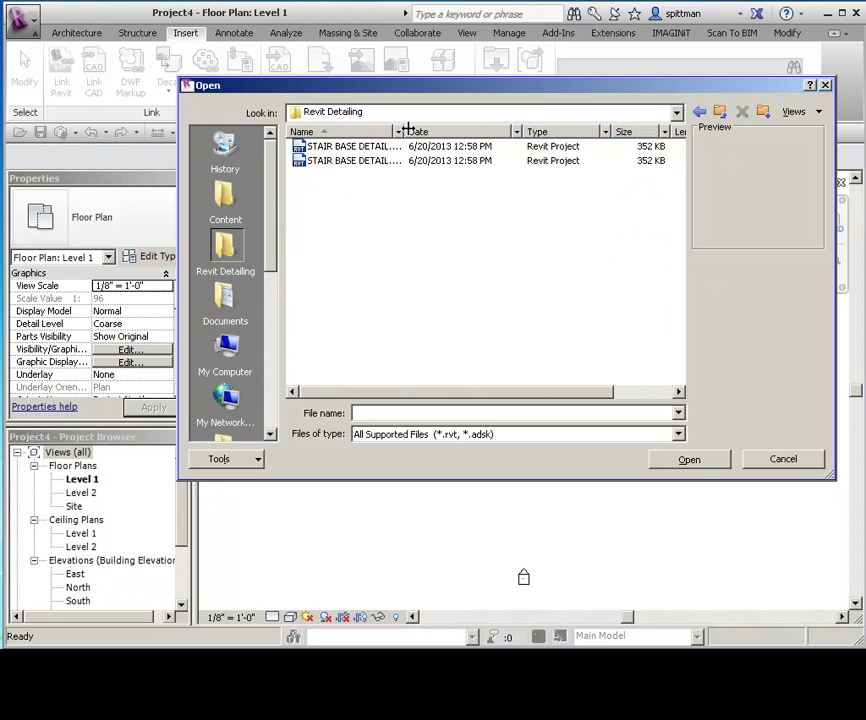
drag(410, 131, 497, 131)
click(386, 161)
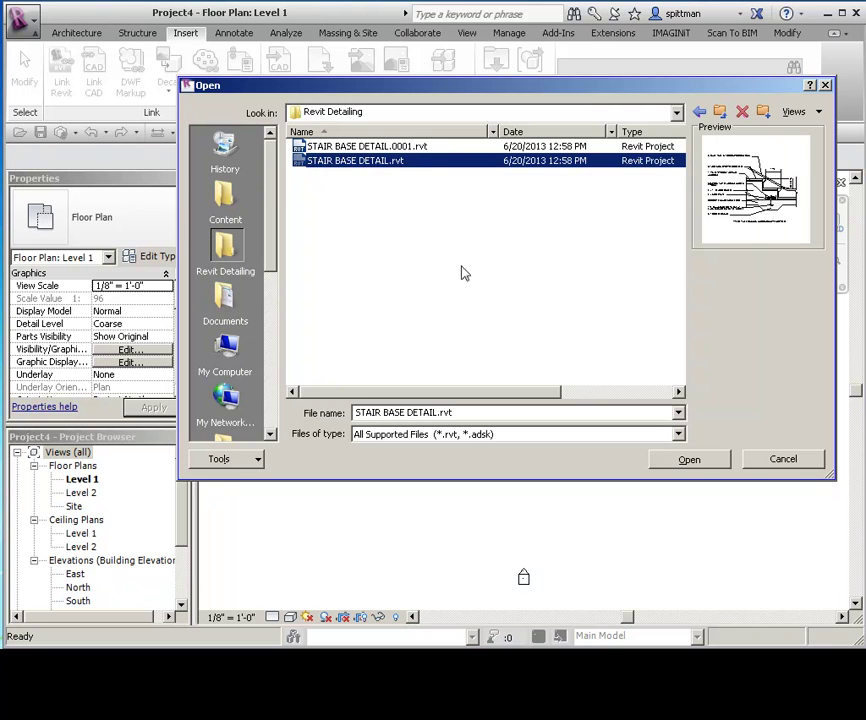
click(688, 461)
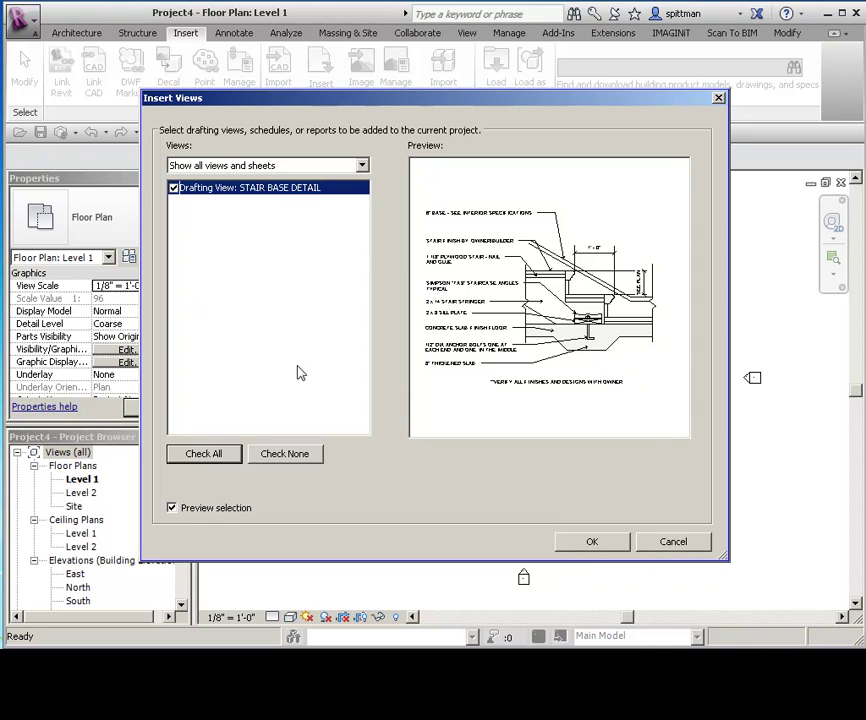
Insert its STAIR BASE DETAIL drafting view, keeping this project's duplicate types.
click(599, 543)
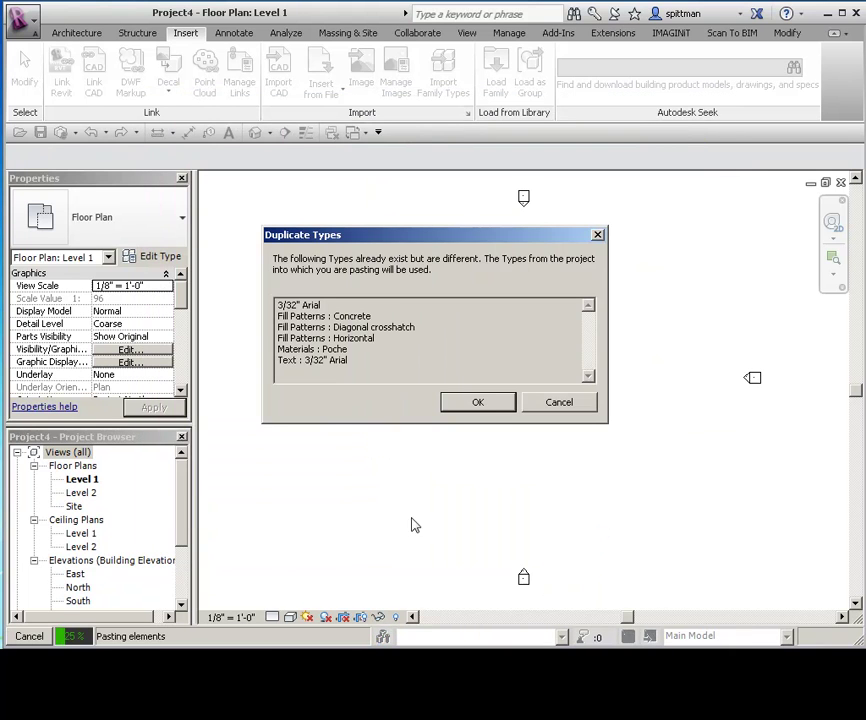
click(478, 402)
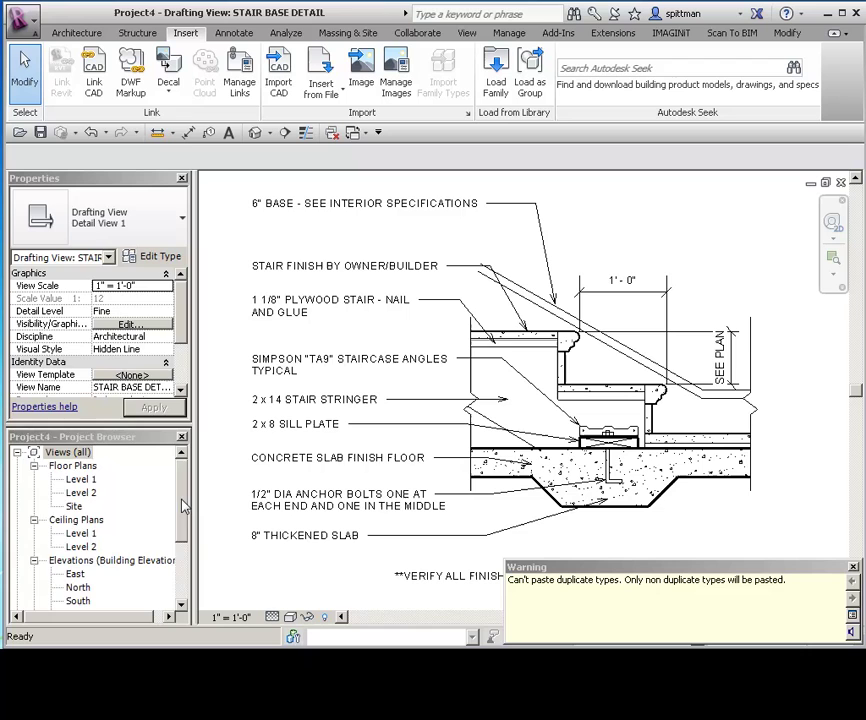
drag(181, 506, 162, 557)
Expand the Drafting Views group in the Project Browser.
double_click(100, 520)
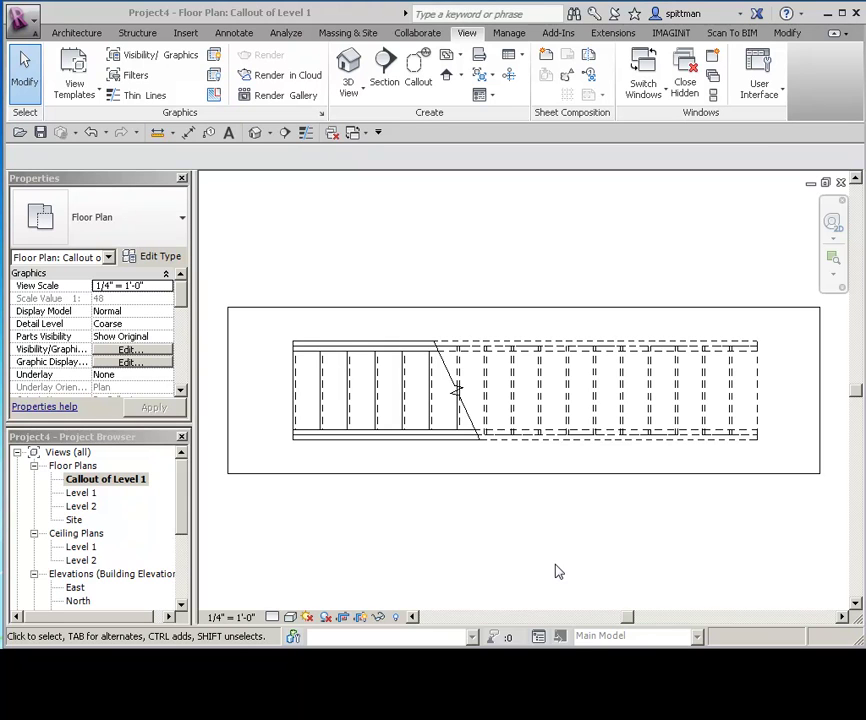
Start a section set to reference the STAIR BASE DETAIL drafting view.
click(388, 88)
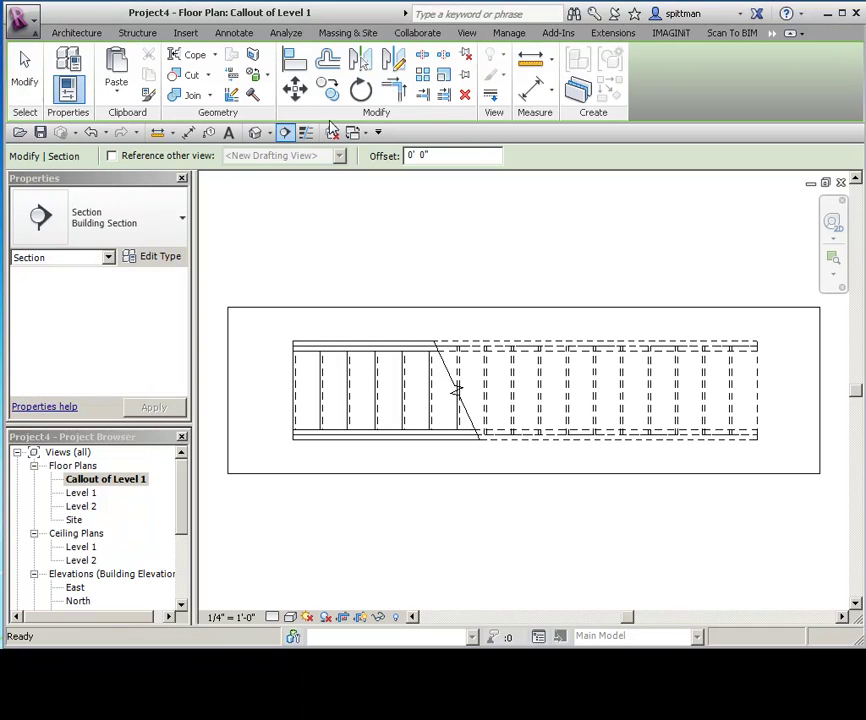
click(112, 157)
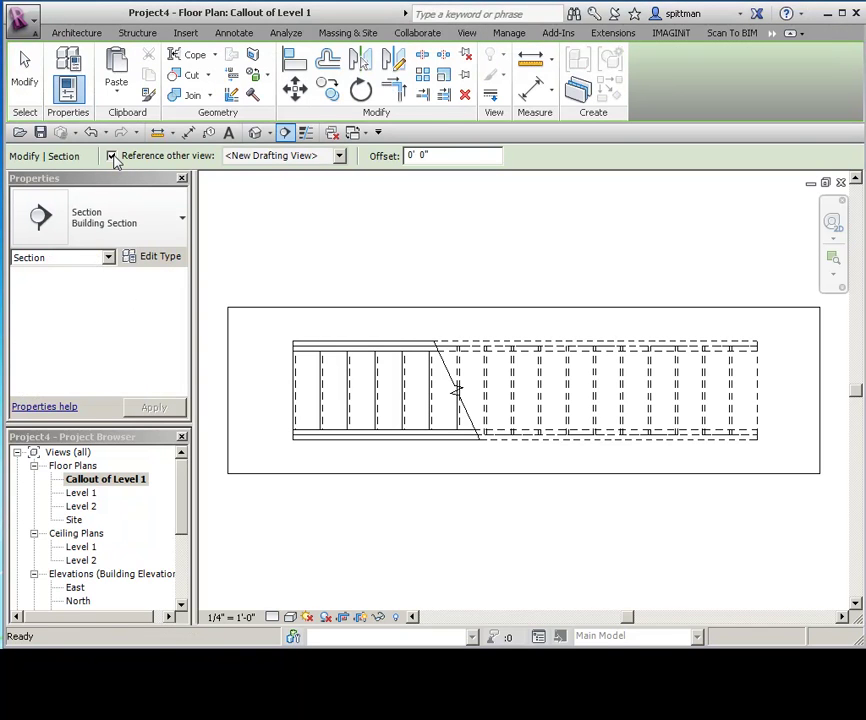
click(340, 157)
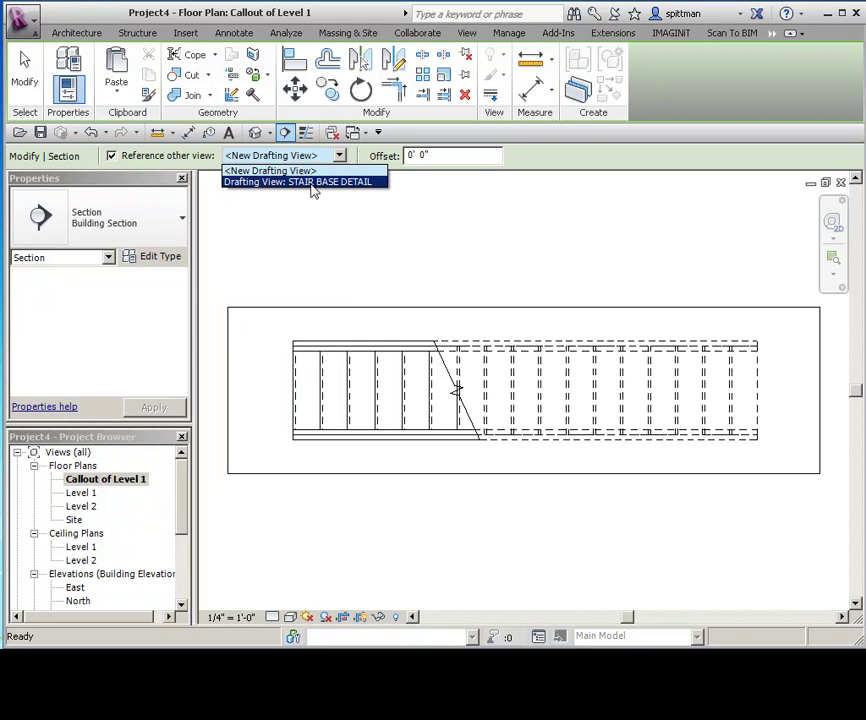
click(311, 183)
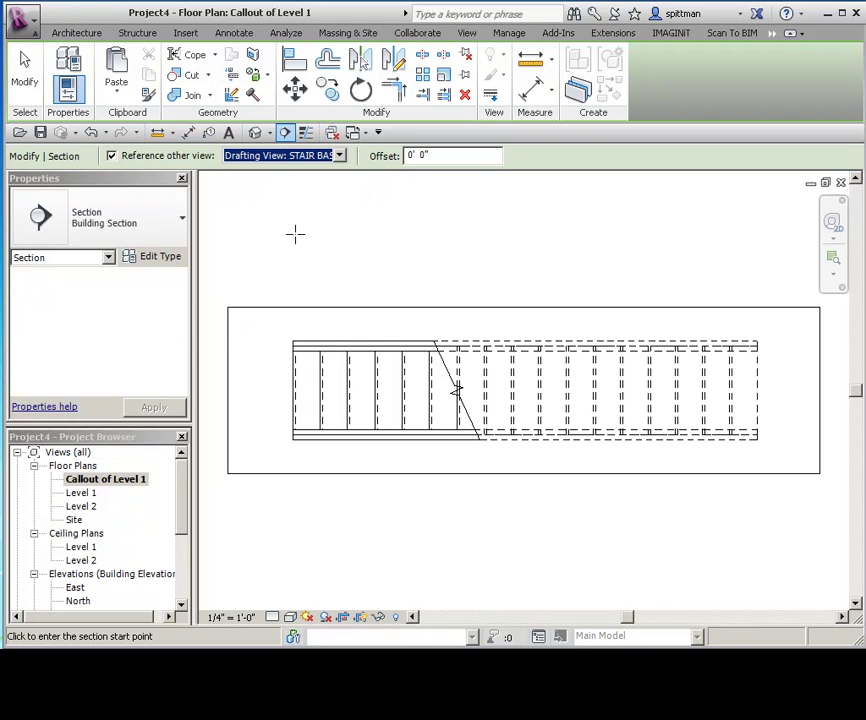
Draw the section line from left of the stair to it, flip its direction, then select STAIR BASE DETAIL.
click(215, 397)
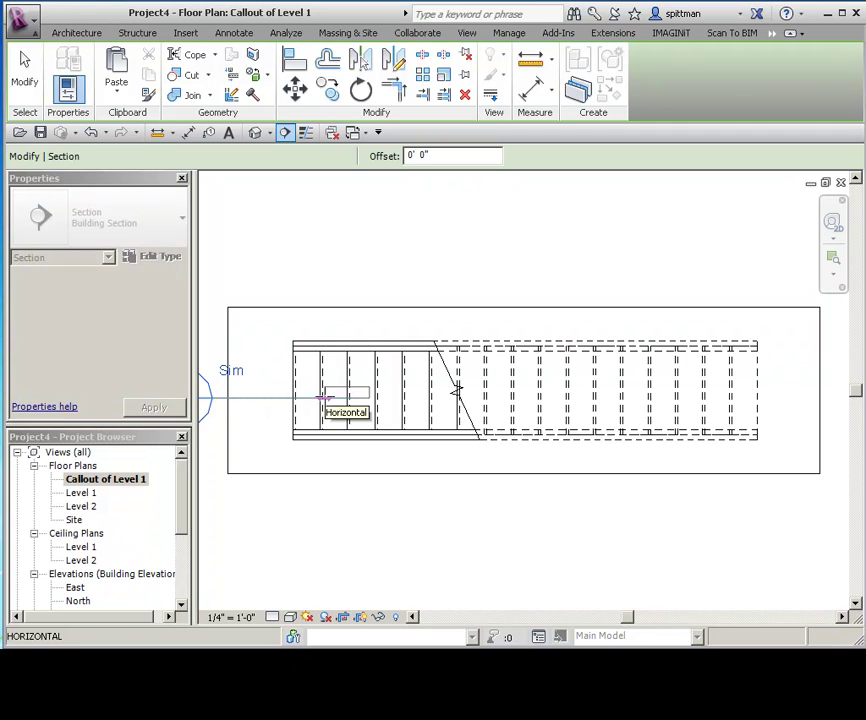
click(327, 398)
middle_drag(387, 481, 455, 473)
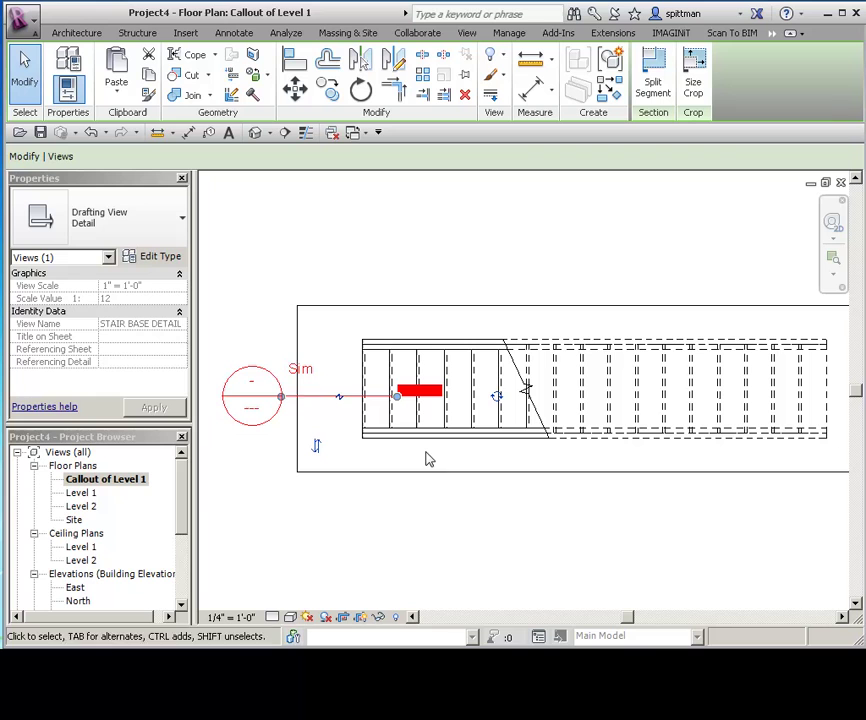
click(316, 446)
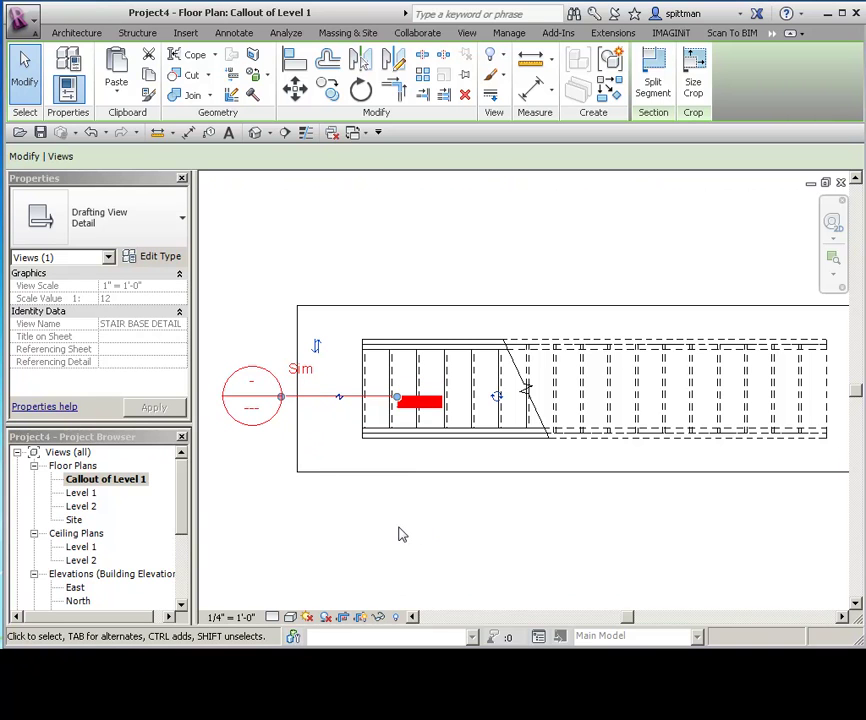
key(Escape)
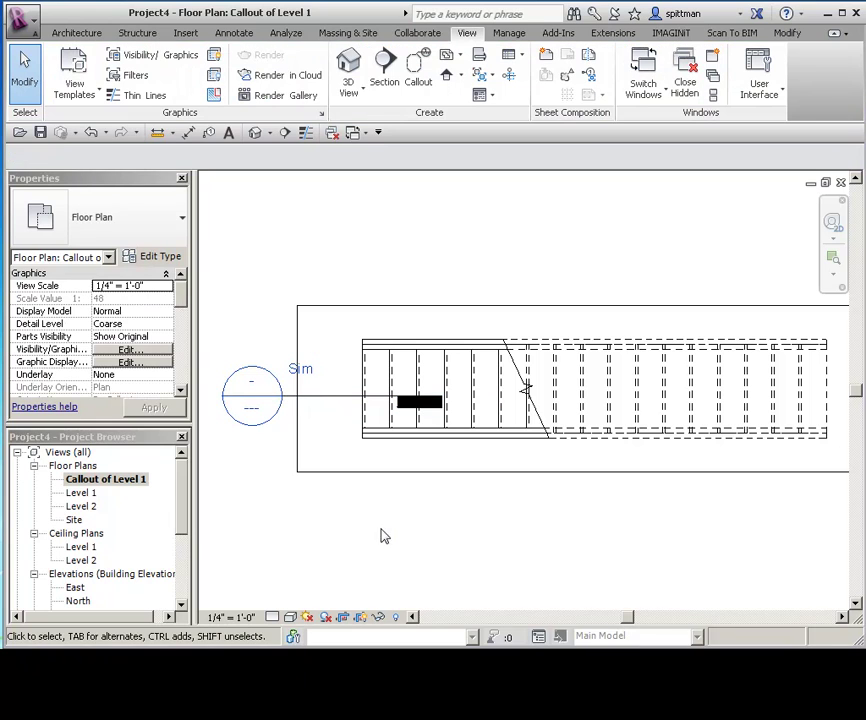
drag(186, 526, 184, 575)
click(100, 560)
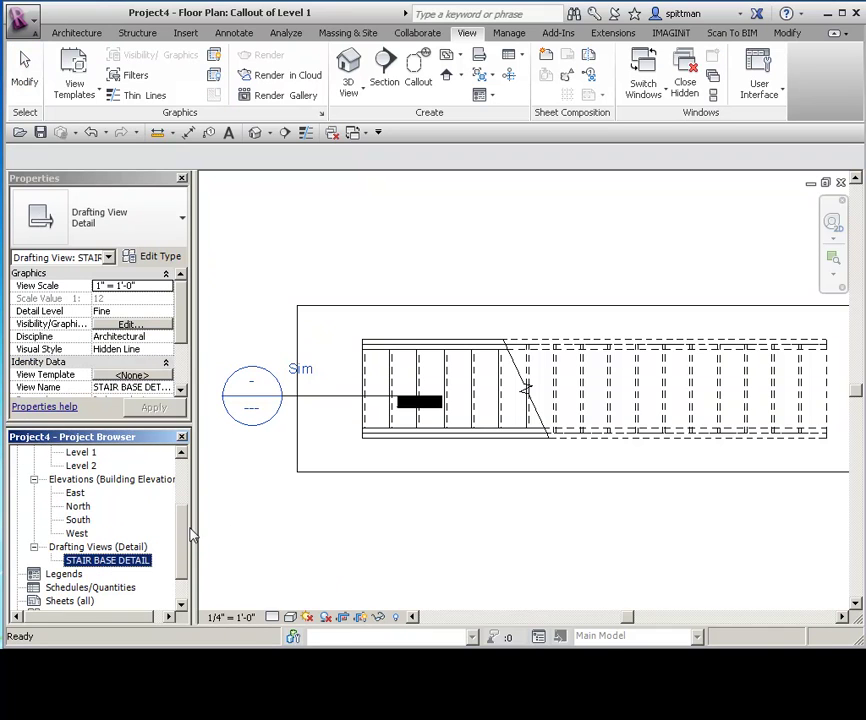
Create a new sheet with the E1 30x42 titleblock.
drag(189, 545, 187, 574)
click(70, 562)
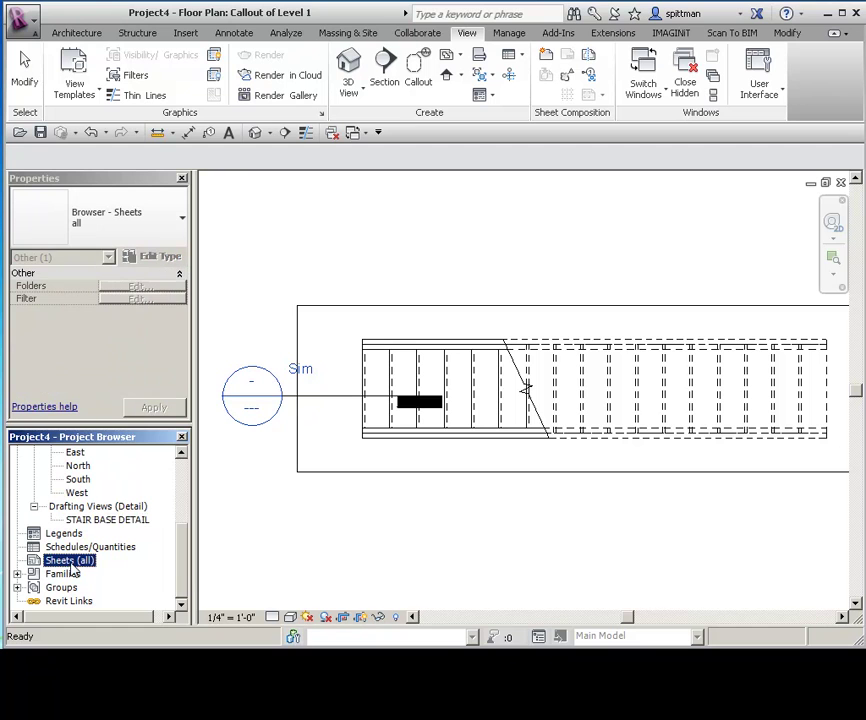
right_click(72, 562)
click(110, 572)
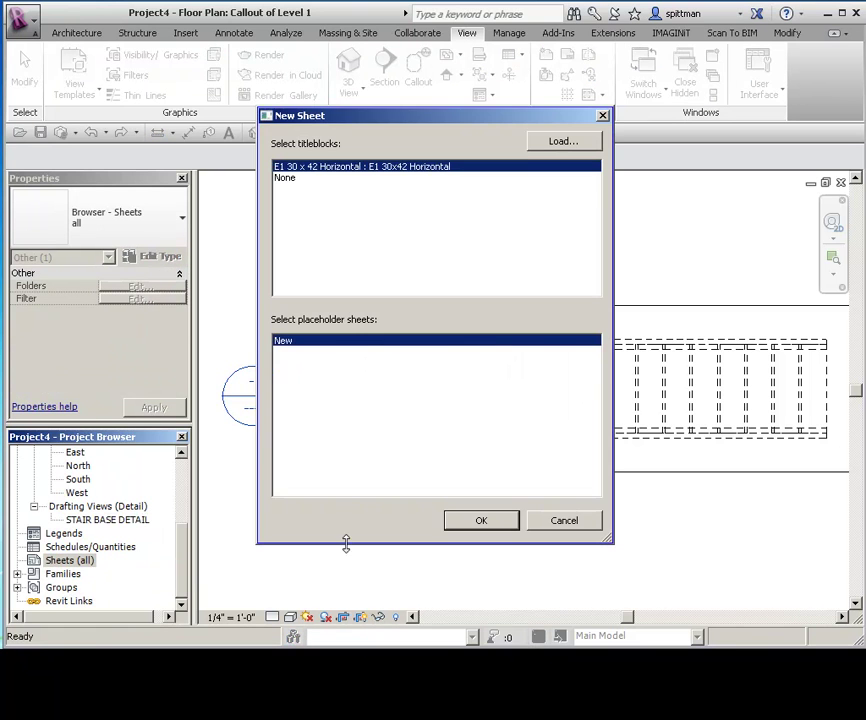
click(507, 524)
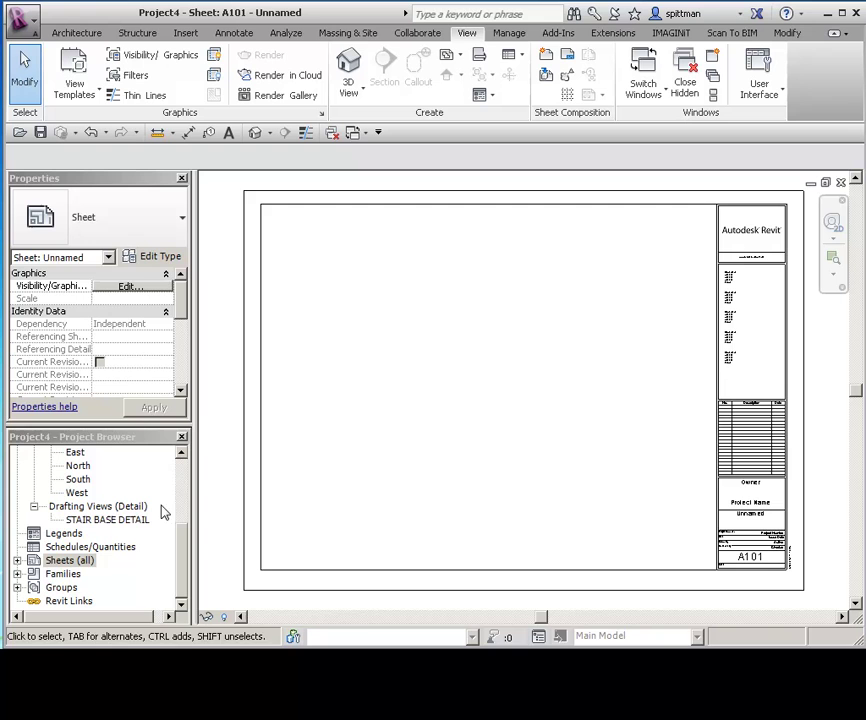
Place the STAIR BASE DETAIL view at the sheet's upper left.
drag(108, 521, 481, 439)
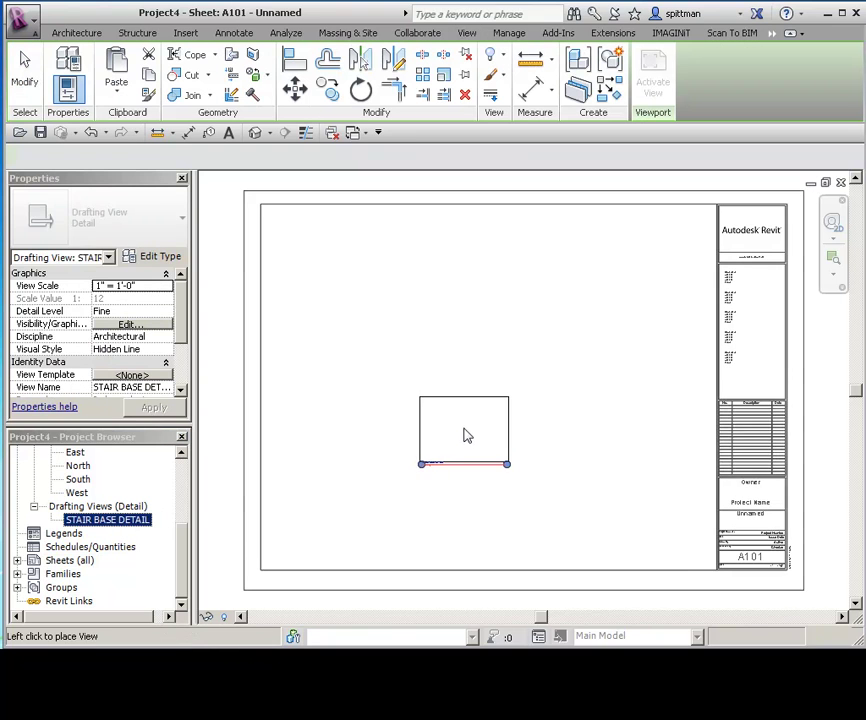
click(333, 261)
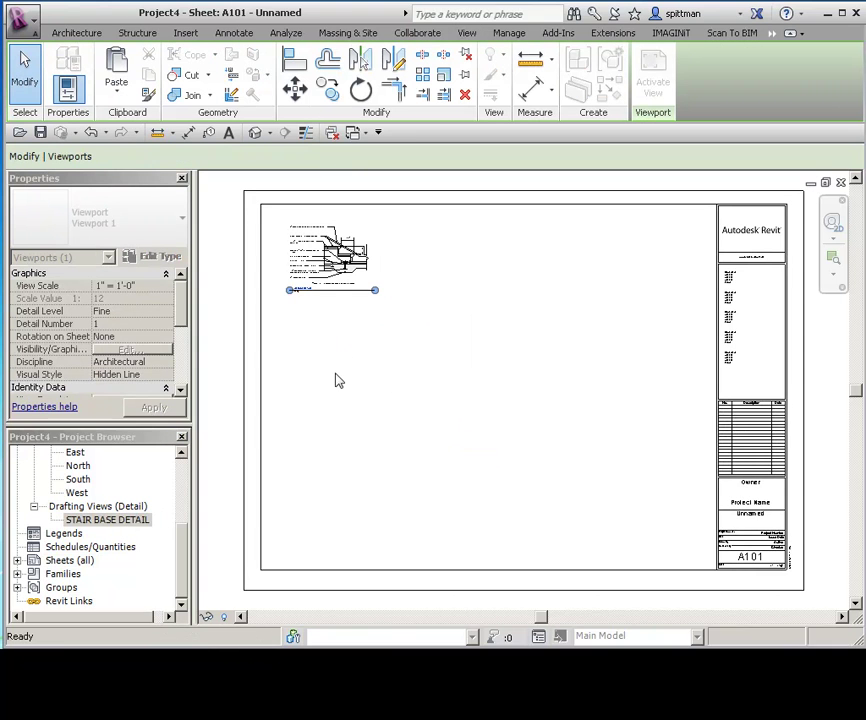
drag(180, 551, 187, 490)
Open the Callout of Level 1 floor plan.
double_click(103, 479)
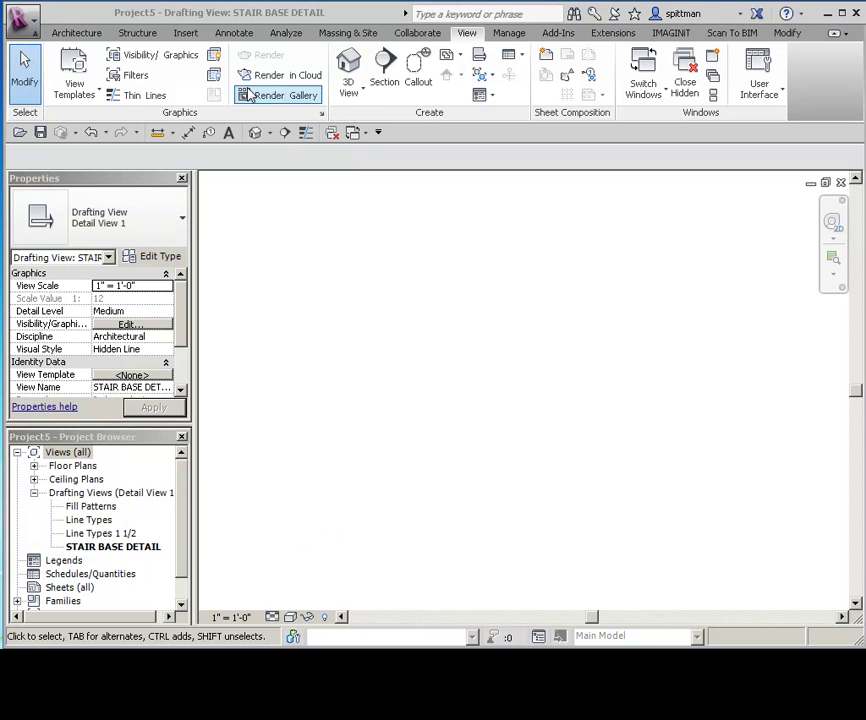
Link Stair at Base Detail.dwg with colours inverted, then zoom all with ZA.
click(186, 34)
click(93, 82)
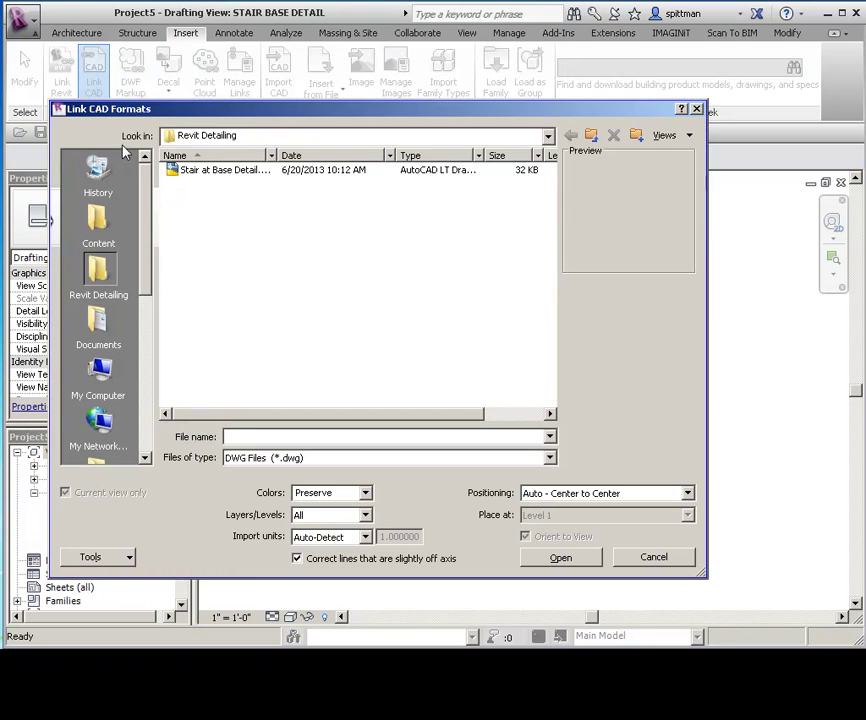
click(207, 172)
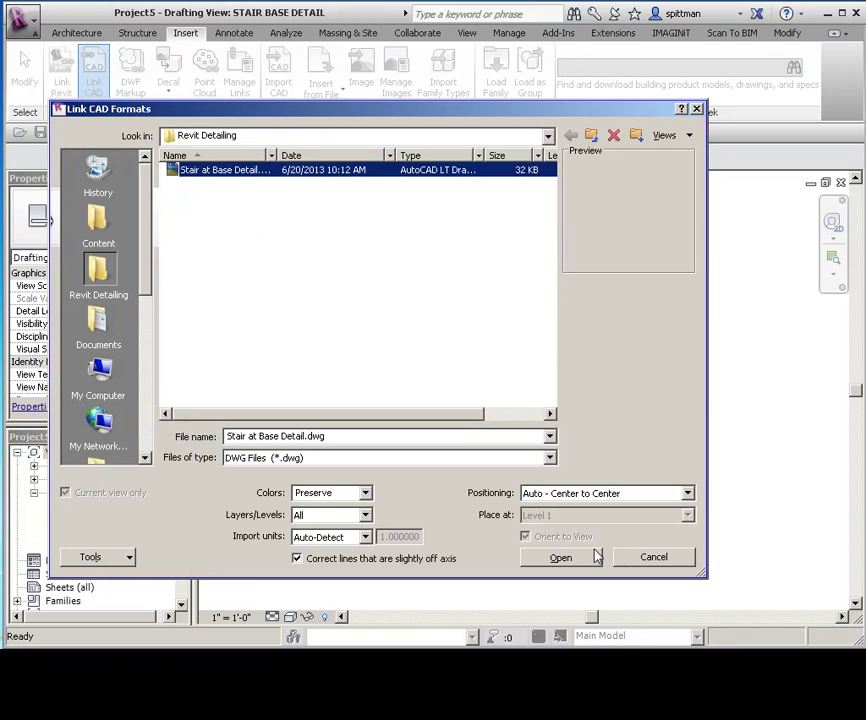
click(366, 493)
click(322, 508)
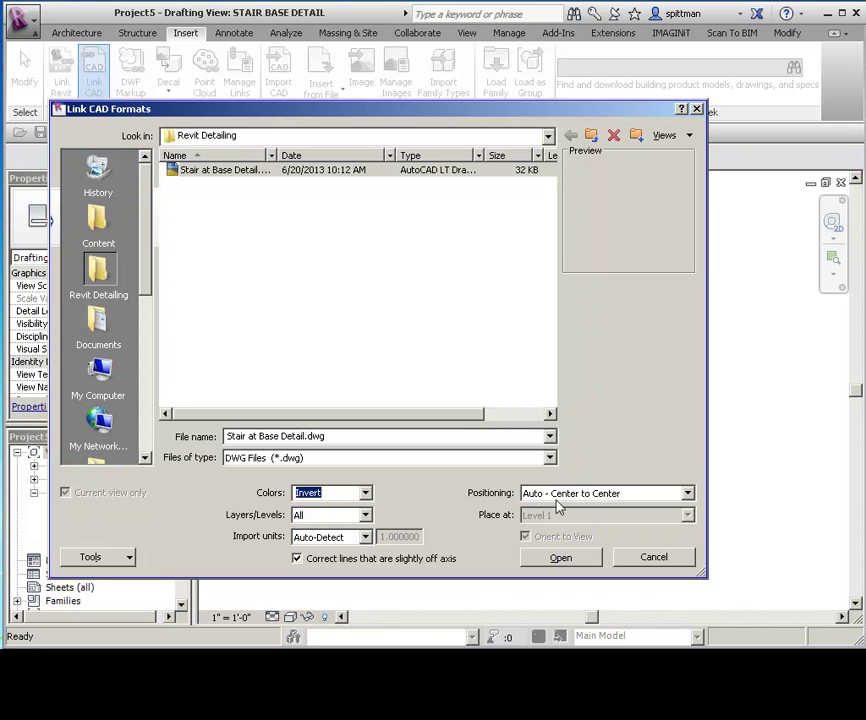
click(560, 560)
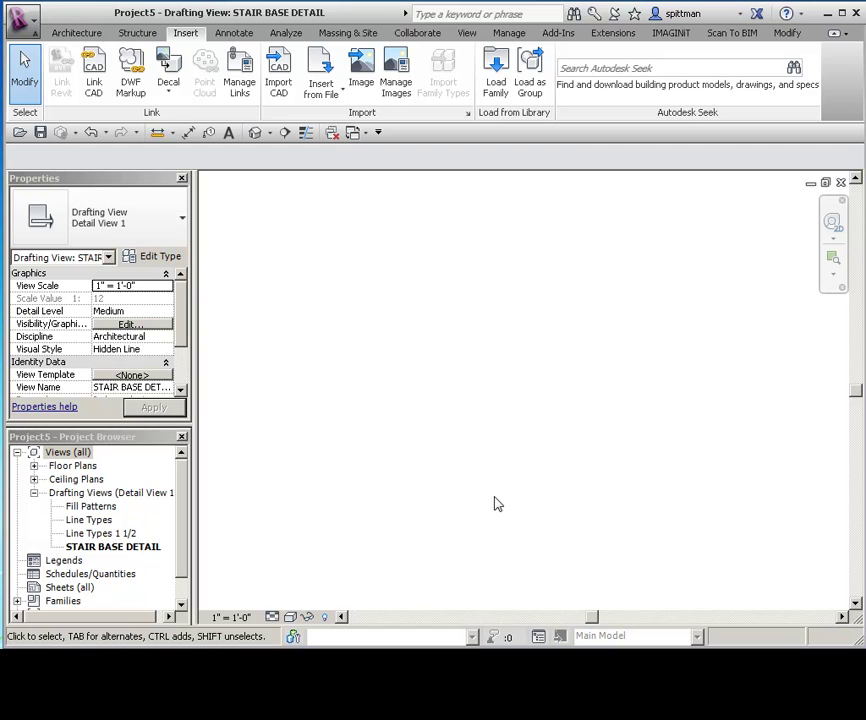
key(z)
key(a)
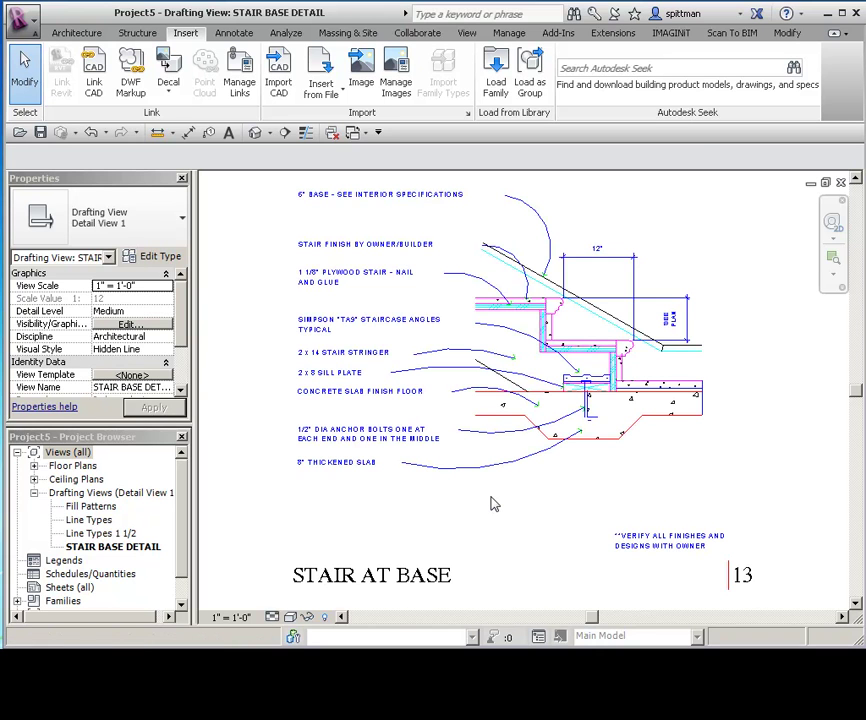
Pan and zoom to view the linked stair base detail with its notes.
mouse_move(636, 486)
middle_down()
mouse_move(631, 503)
mouse_move(607, 512)
mouse_move(617, 546)
middle_up()
scroll(603, 503, up, 1)
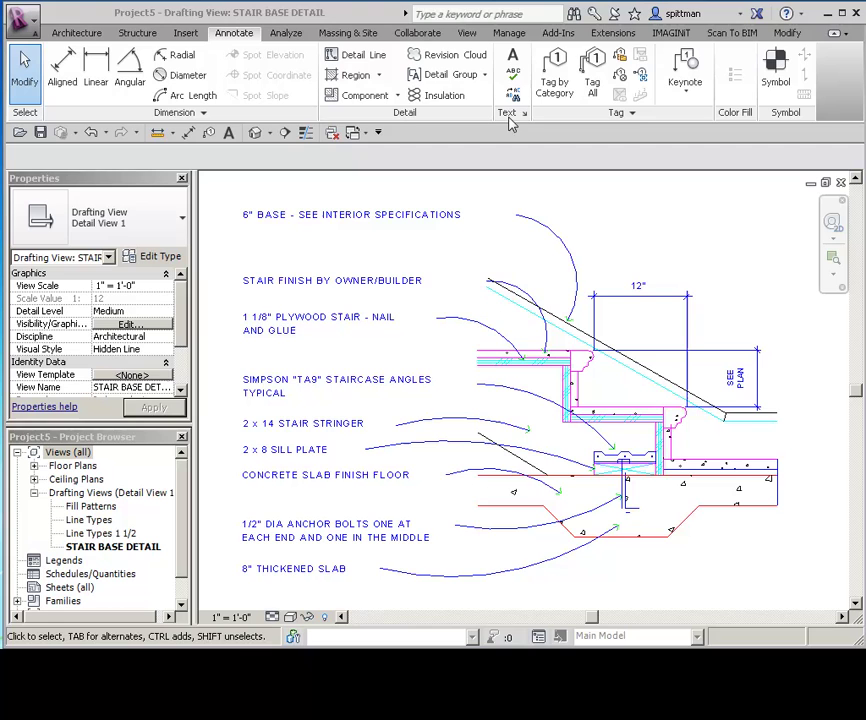
Start a CONCRETE filled region sketch using Pick Lines for the boundary.
click(356, 75)
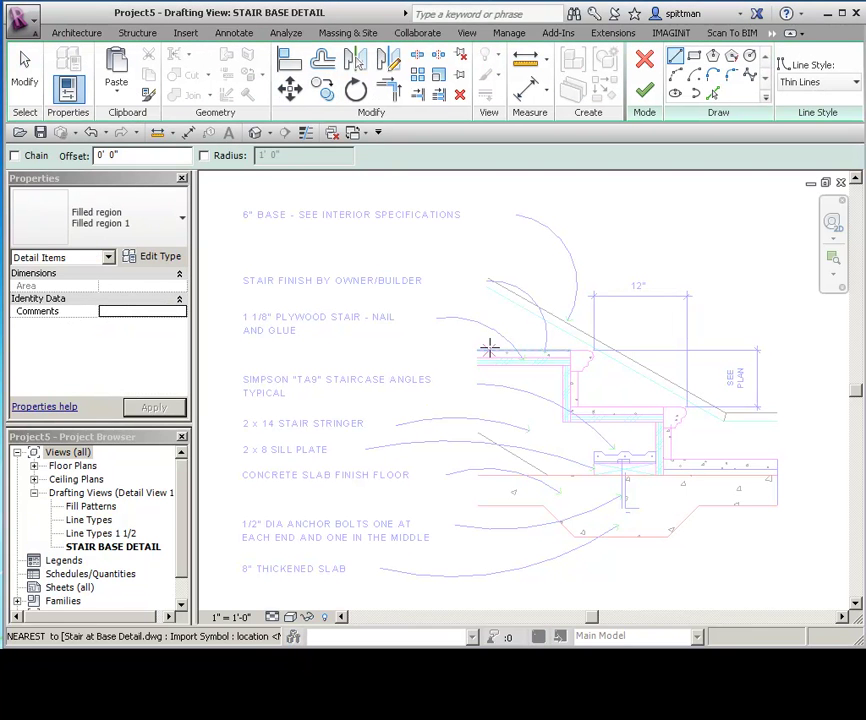
click(97, 220)
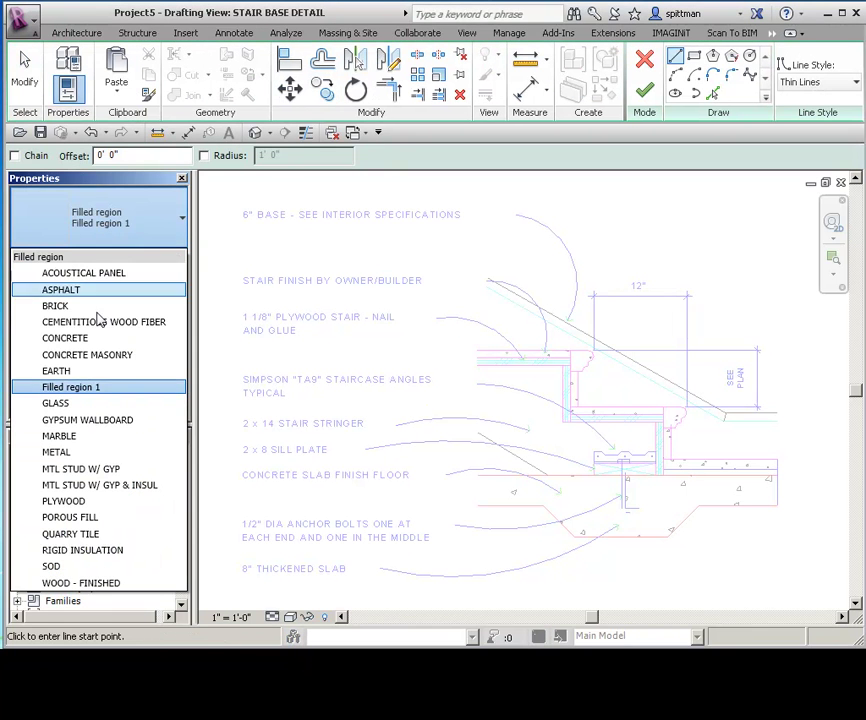
click(81, 338)
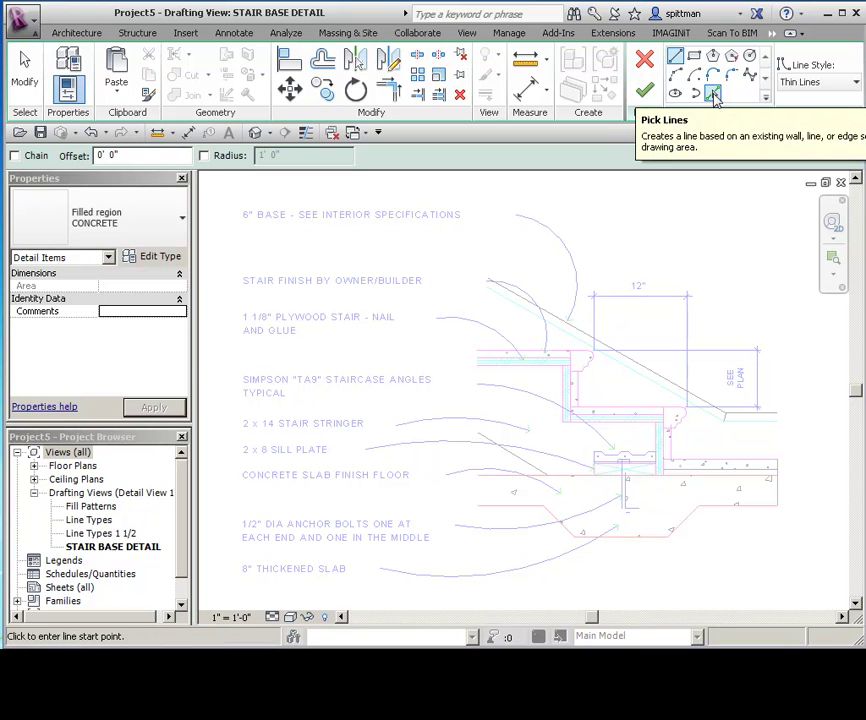
click(711, 92)
scroll(588, 510, up, 4)
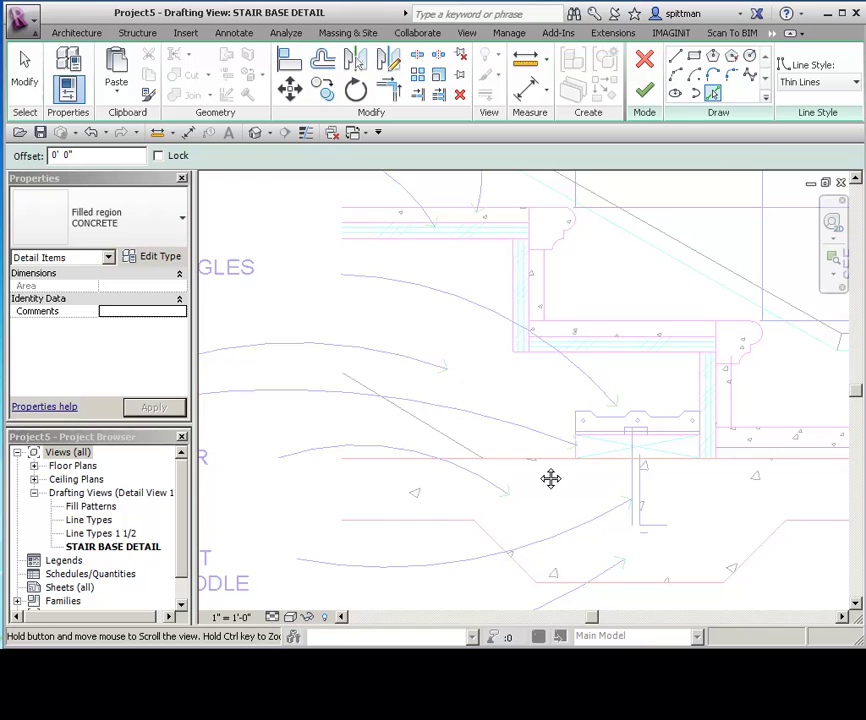
middle_drag(551, 479, 441, 425)
scroll(441, 425, down, 1)
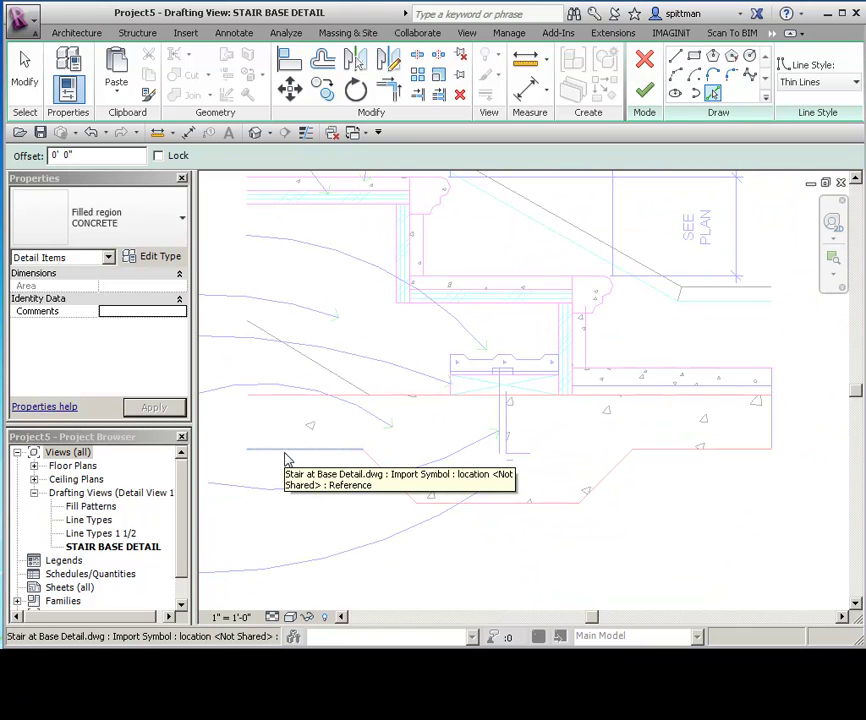
Trace the slab's left chain, diagonals, bottom, right and top edges as boundary lines.
key(Tab)
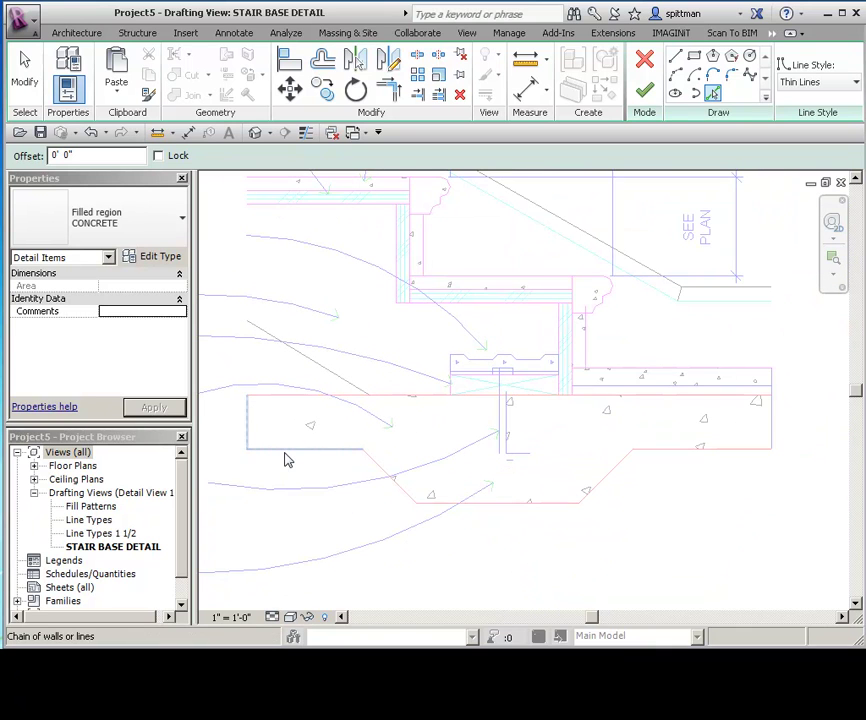
click(286, 459)
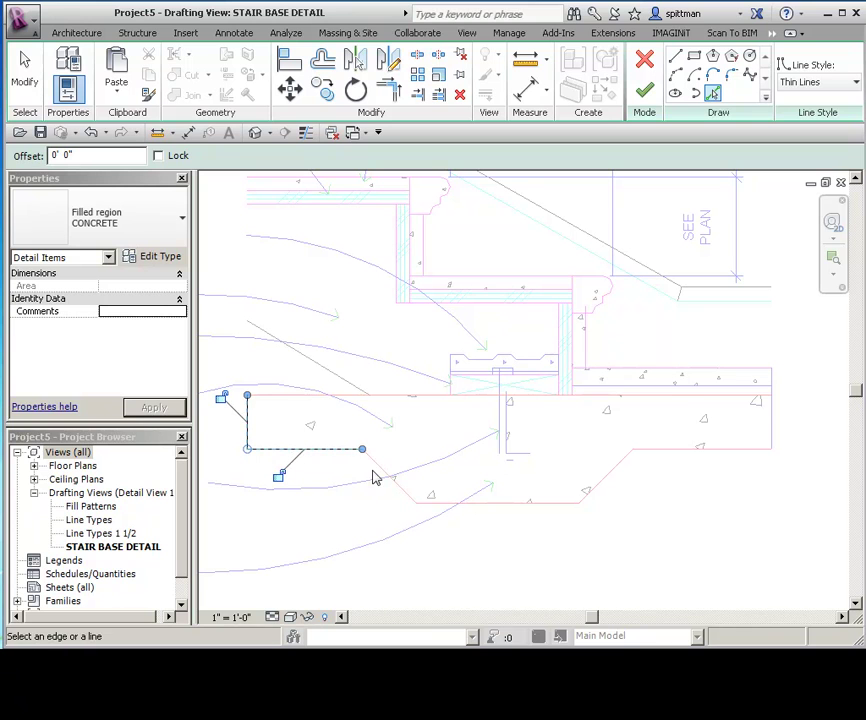
click(380, 469)
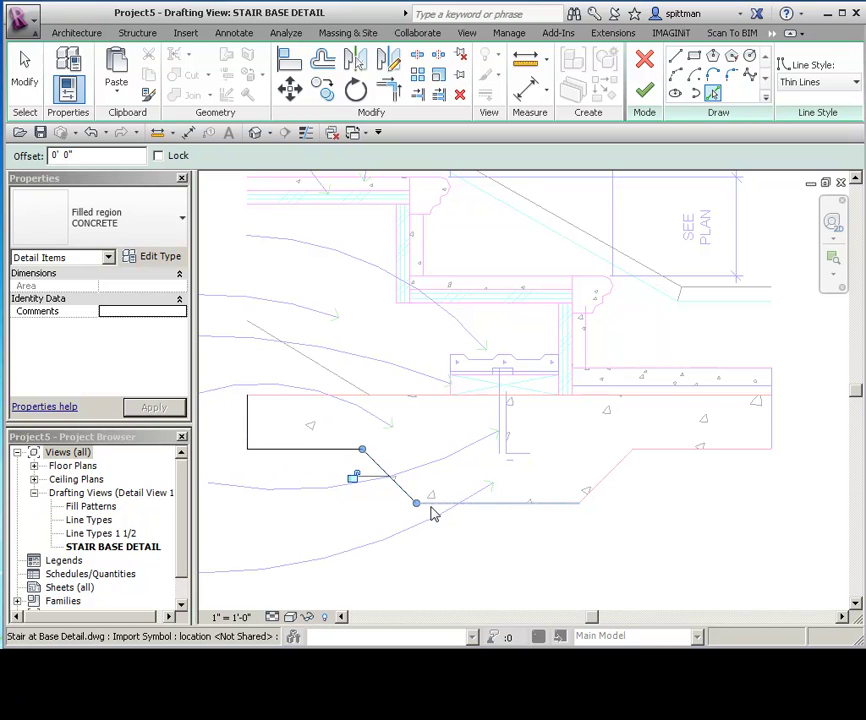
click(433, 506)
click(612, 472)
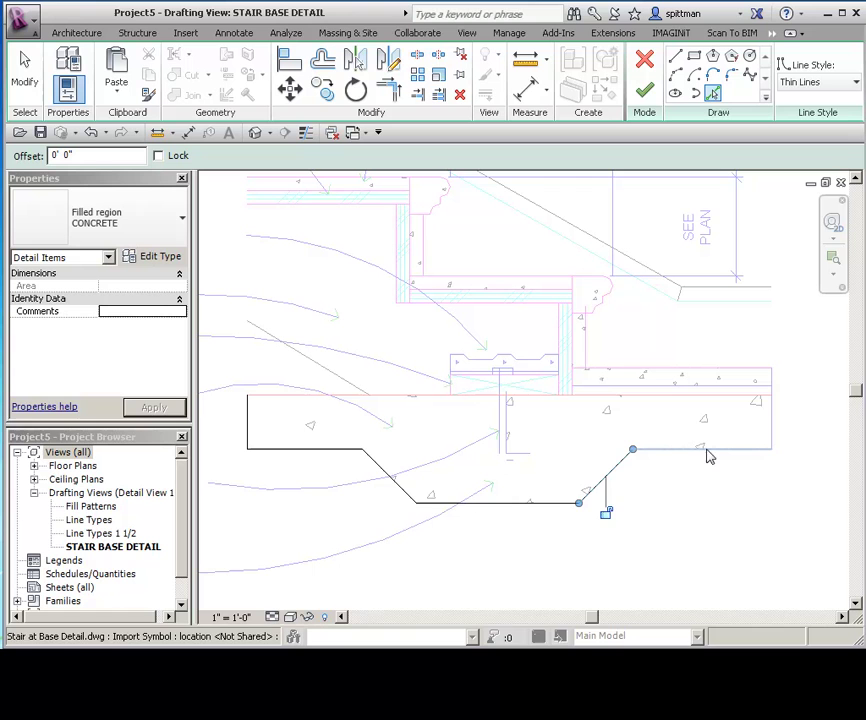
click(690, 450)
click(772, 436)
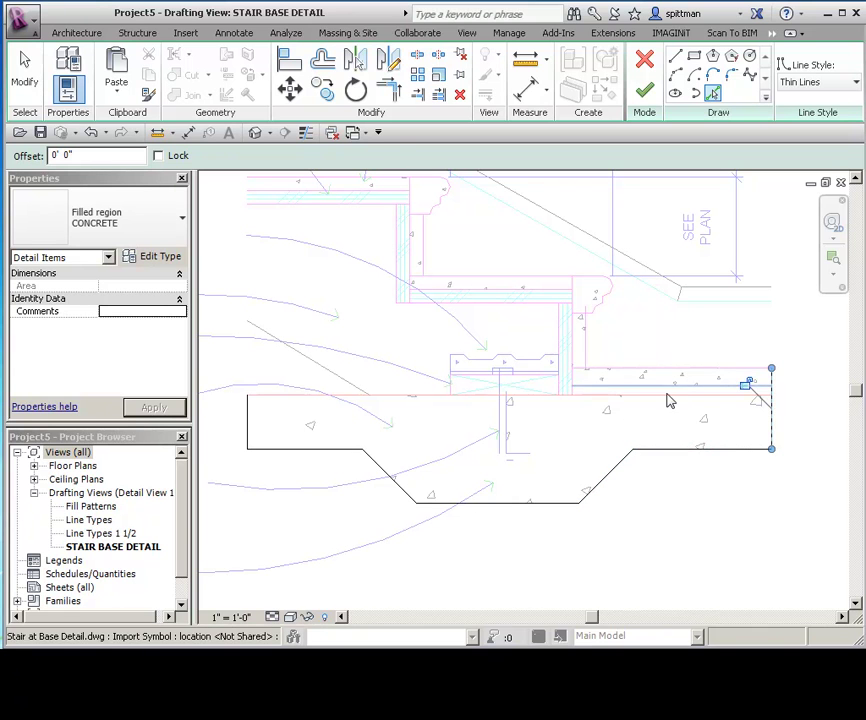
click(665, 397)
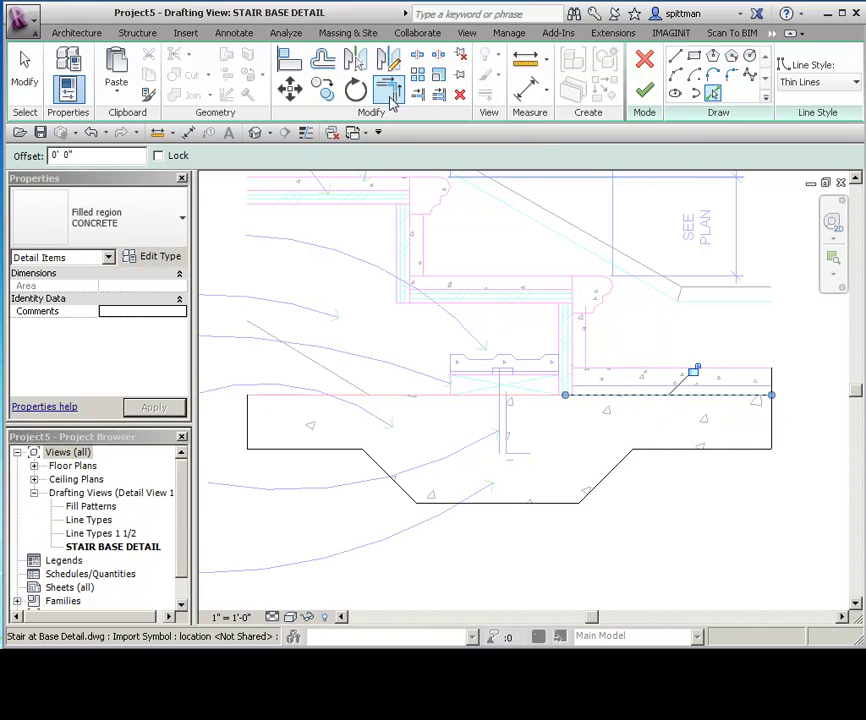
Join the top boundary line with the left edge using Trim/Extend to Corner.
click(388, 88)
click(612, 397)
click(251, 437)
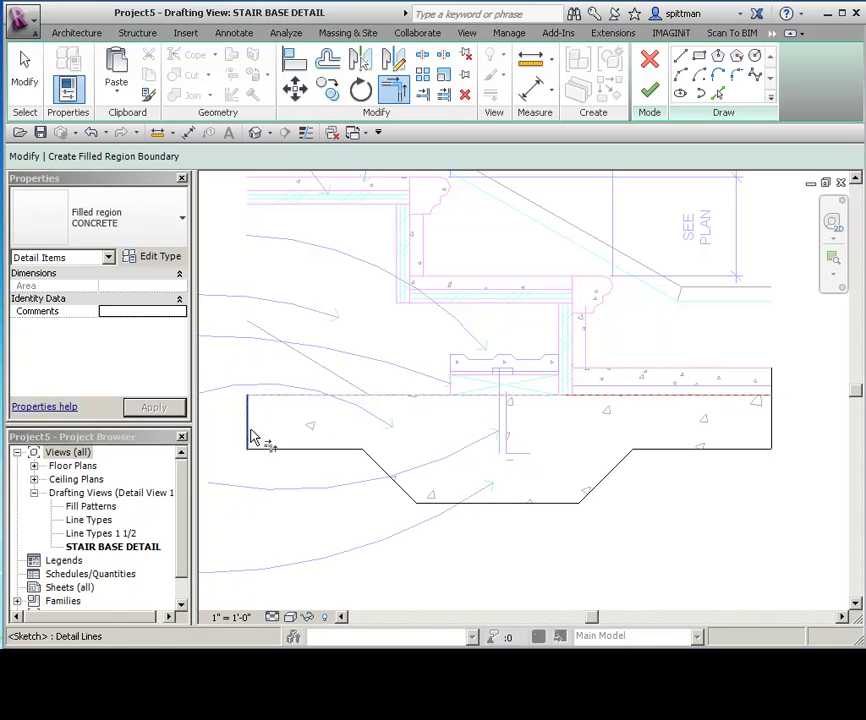
Close the top-right corner of the boundary by joining the right and top edges.
click(770, 430)
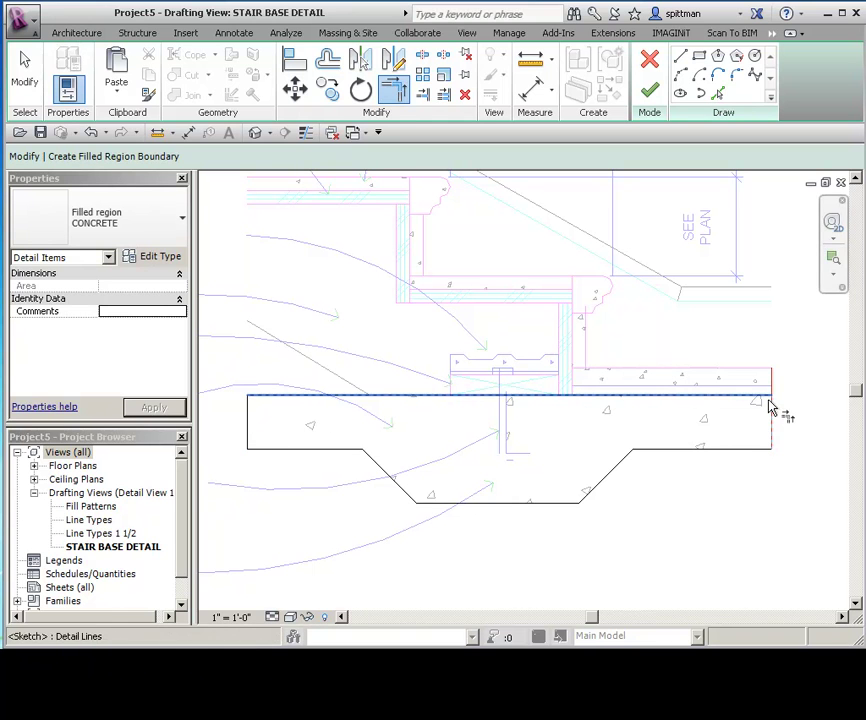
click(770, 405)
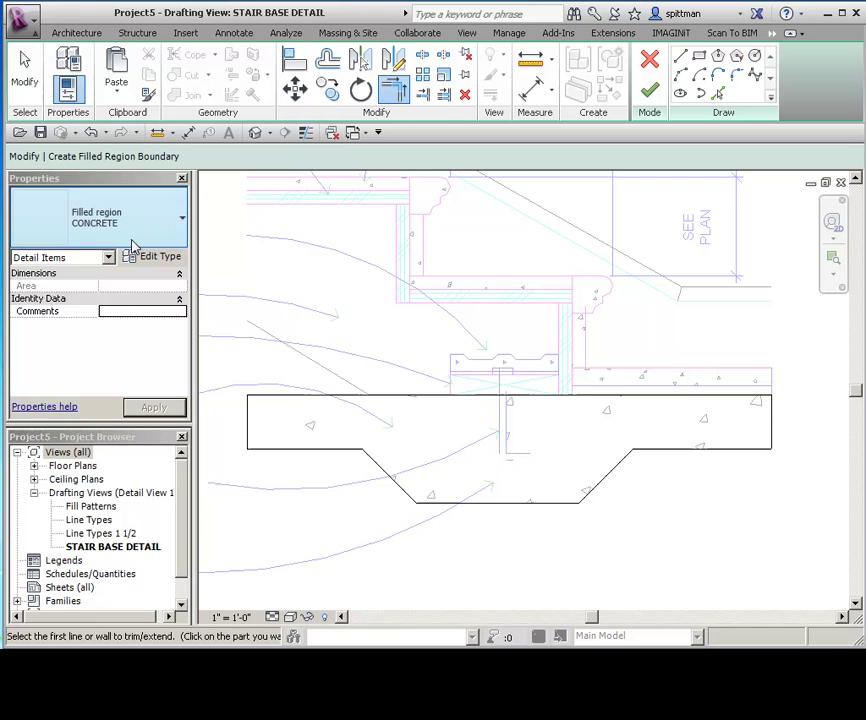
click(24, 68)
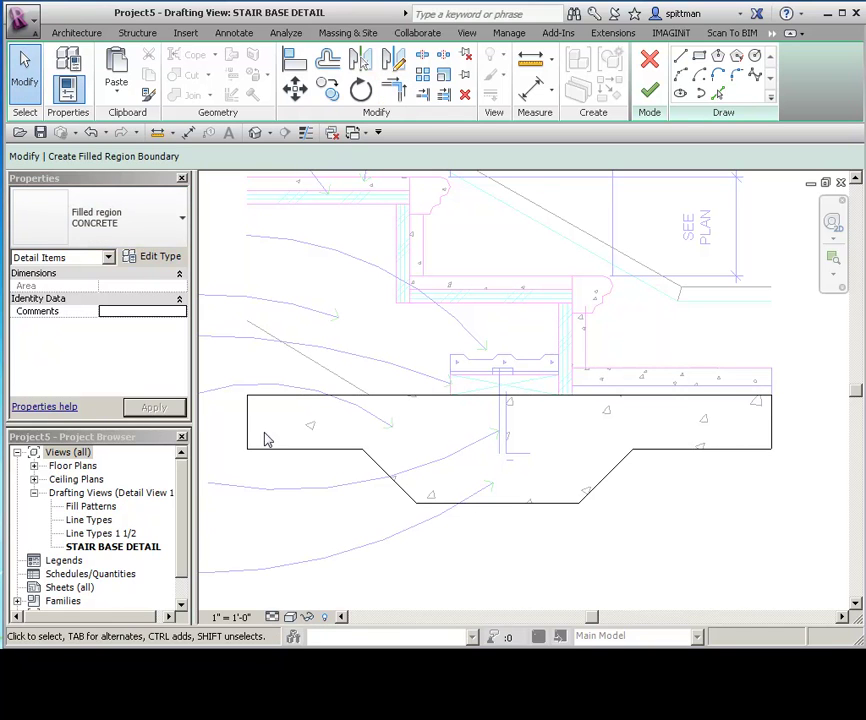
Select the slab boundary lines and give them the DTL - 4 line style.
click(300, 398)
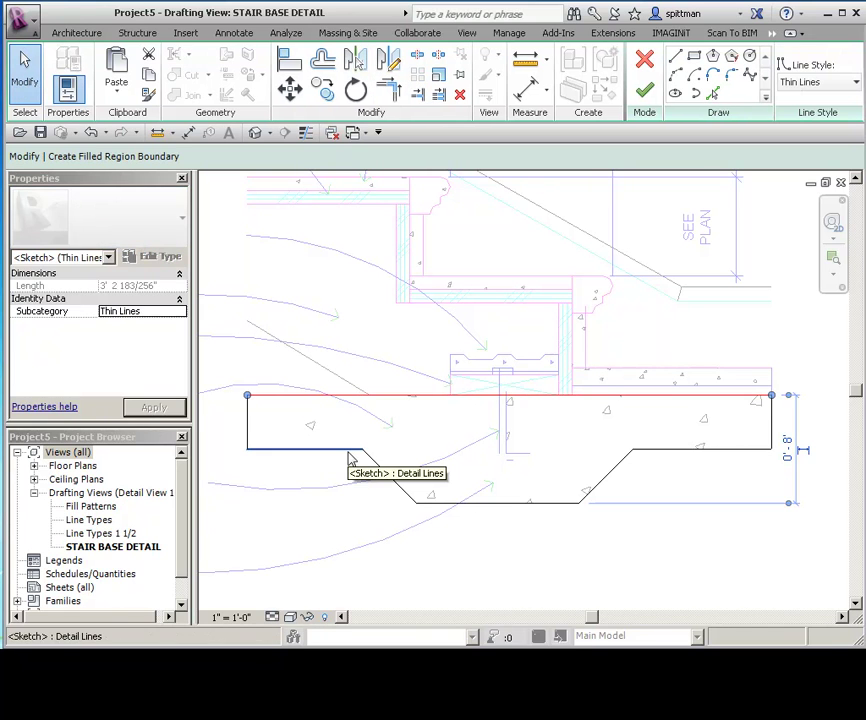
ctrl+click(385, 470)
ctrl+click(474, 500)
ctrl+click(562, 495)
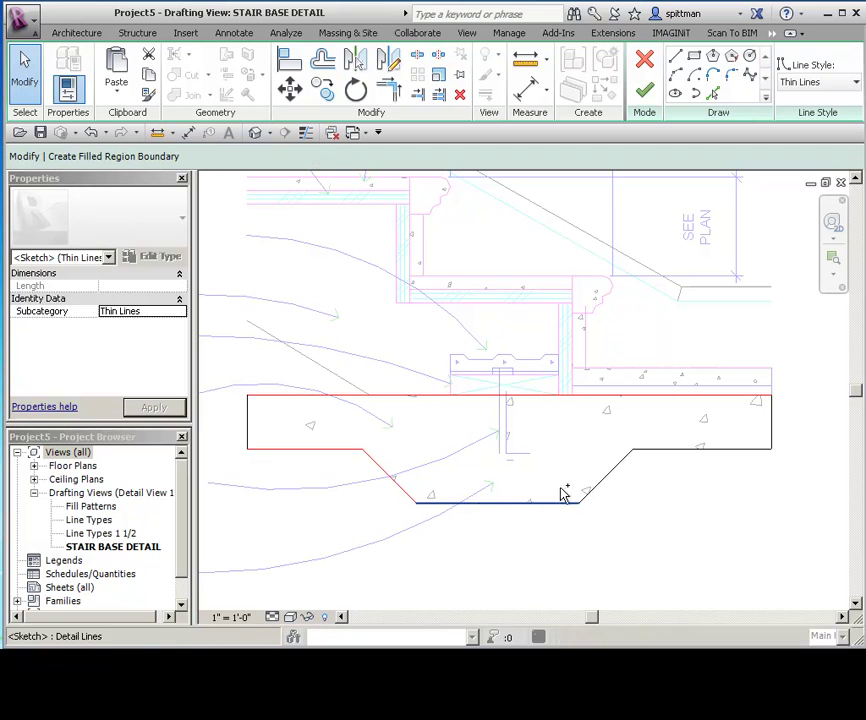
ctrl+click(612, 480)
ctrl+click(711, 450)
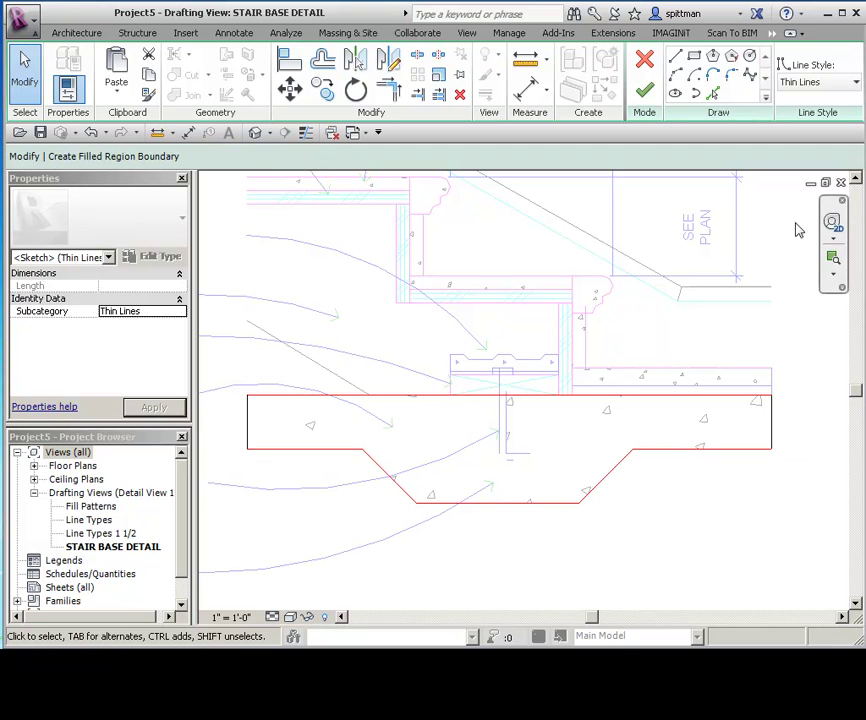
click(803, 82)
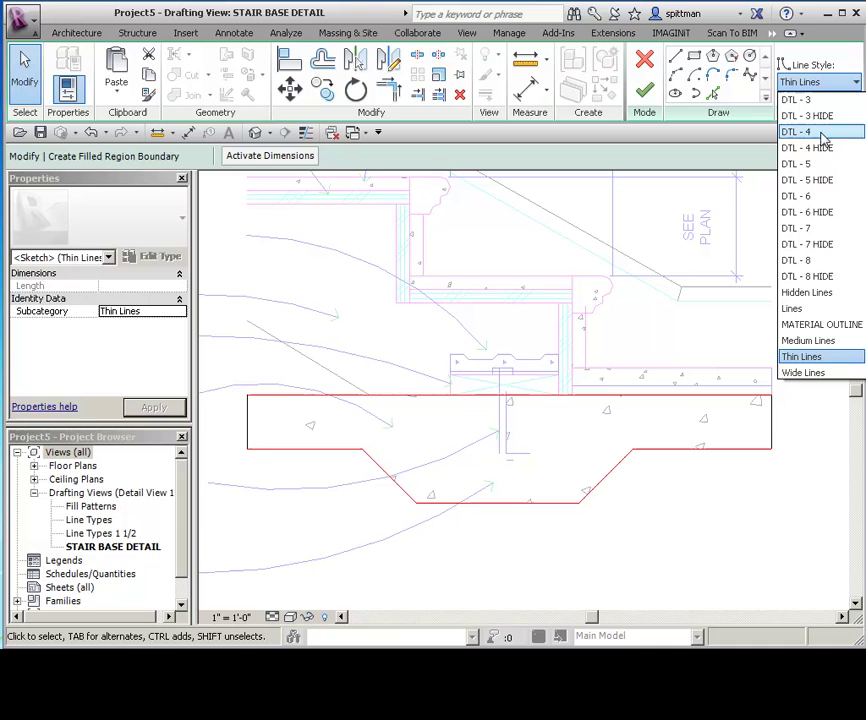
click(823, 132)
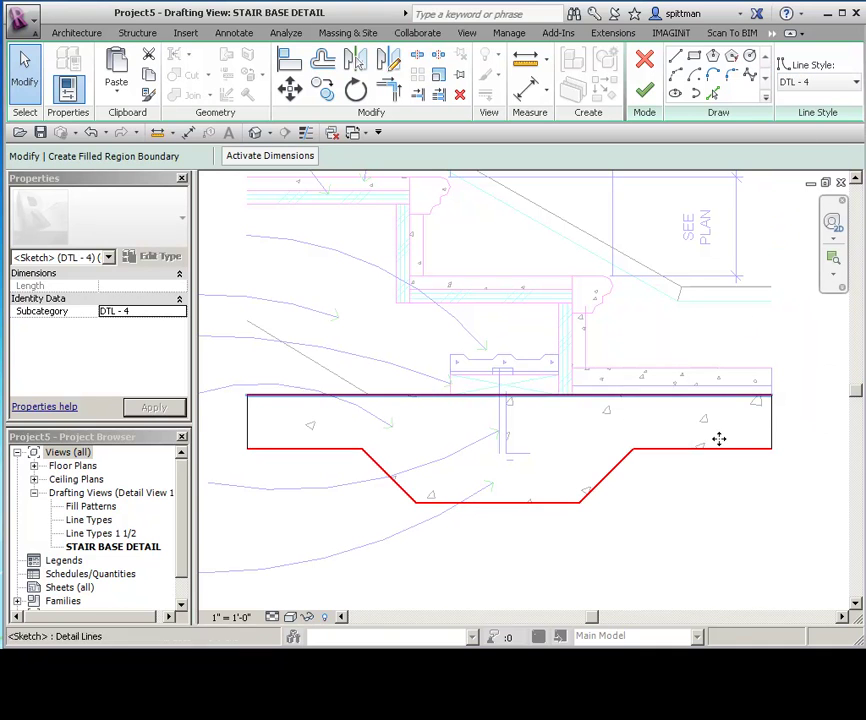
click(754, 521)
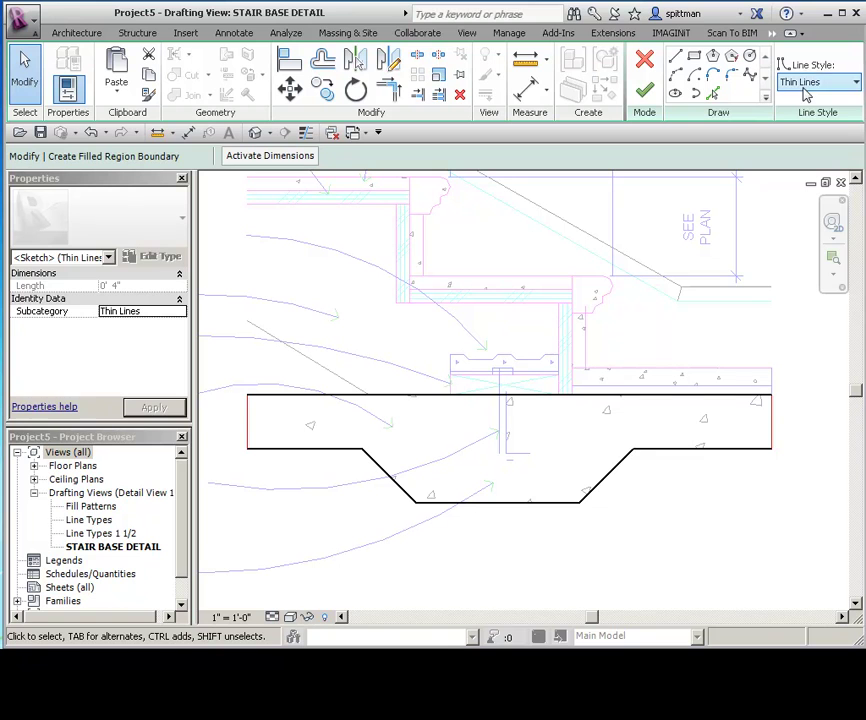
Switch the selected boundary lines to invisible lines and finish the concrete filled region.
click(805, 83)
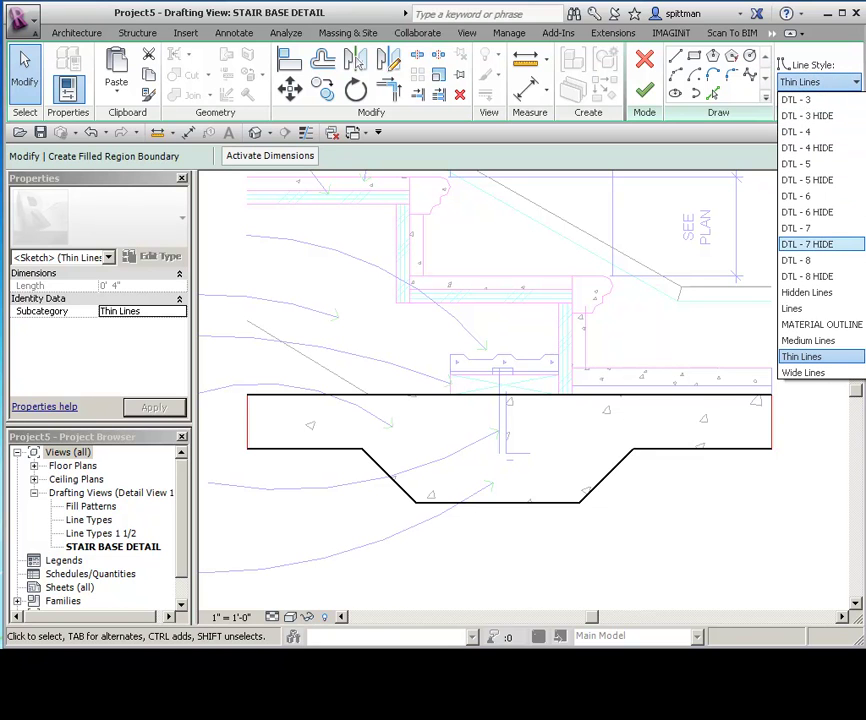
scroll(815, 230, up, 5)
click(812, 164)
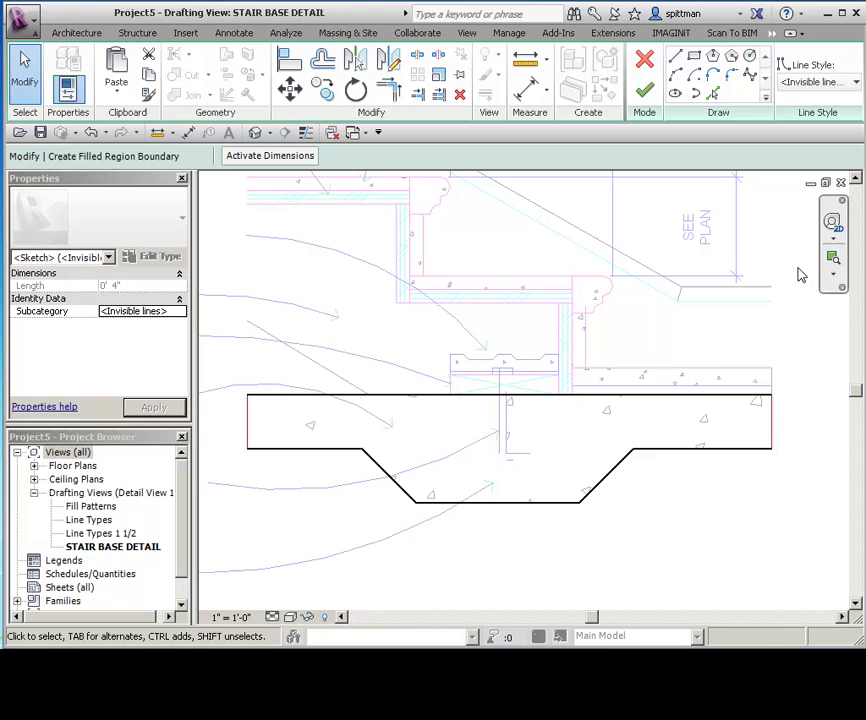
click(644, 90)
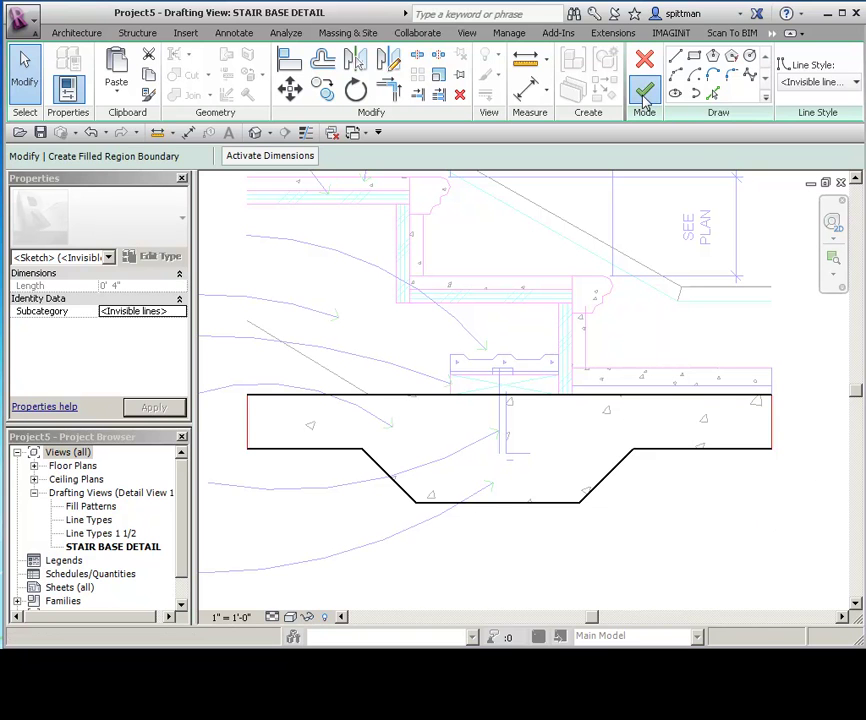
click(765, 552)
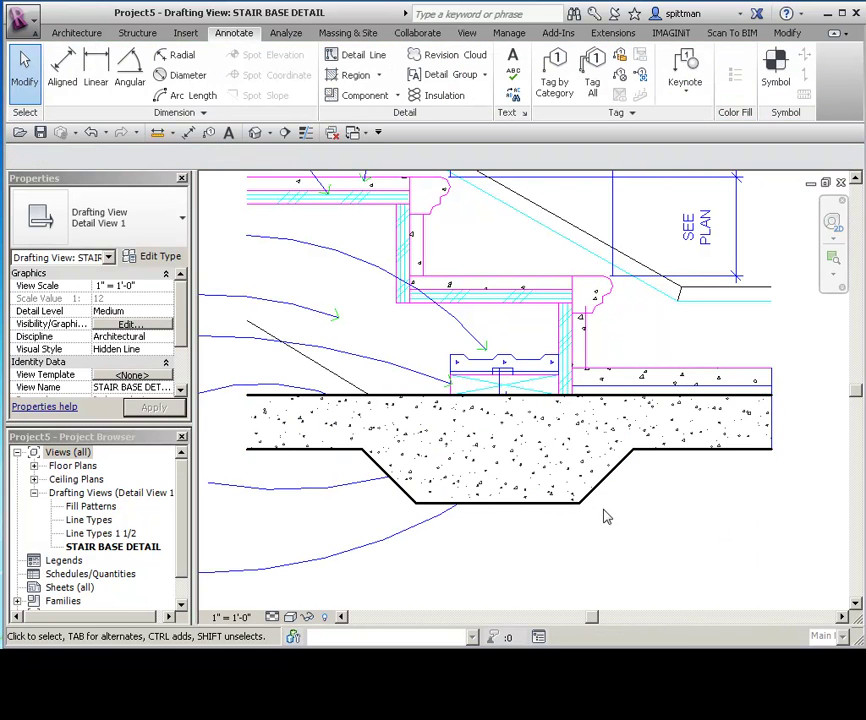